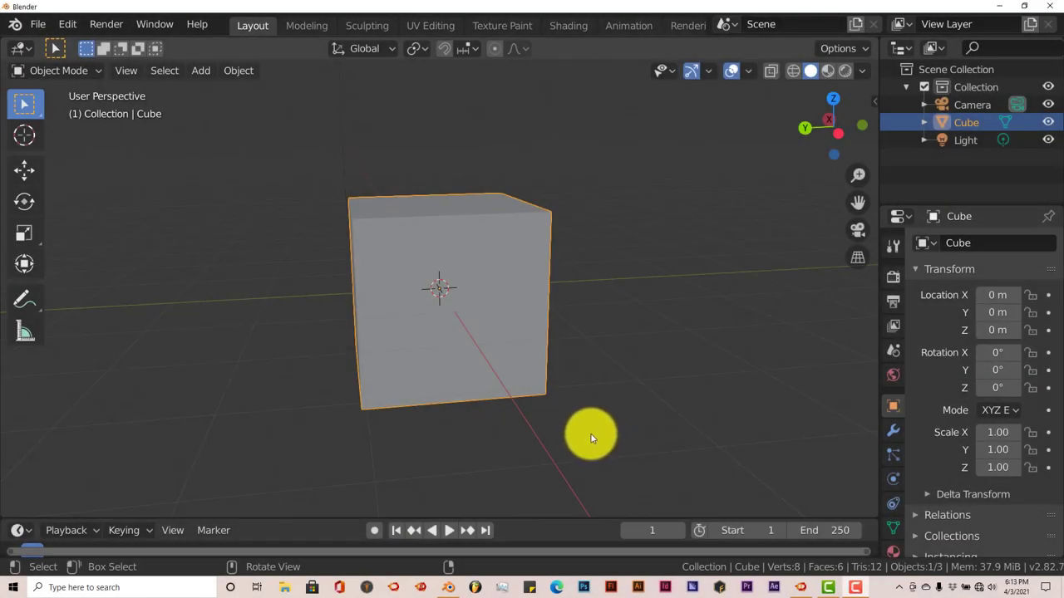
- Search the Preferences add-ons for 'images' to find the image import add-on, then close Preferences
{"action": "middle_click_drag", "start_coordinate": [589, 441], "coordinate": [557, 447]}
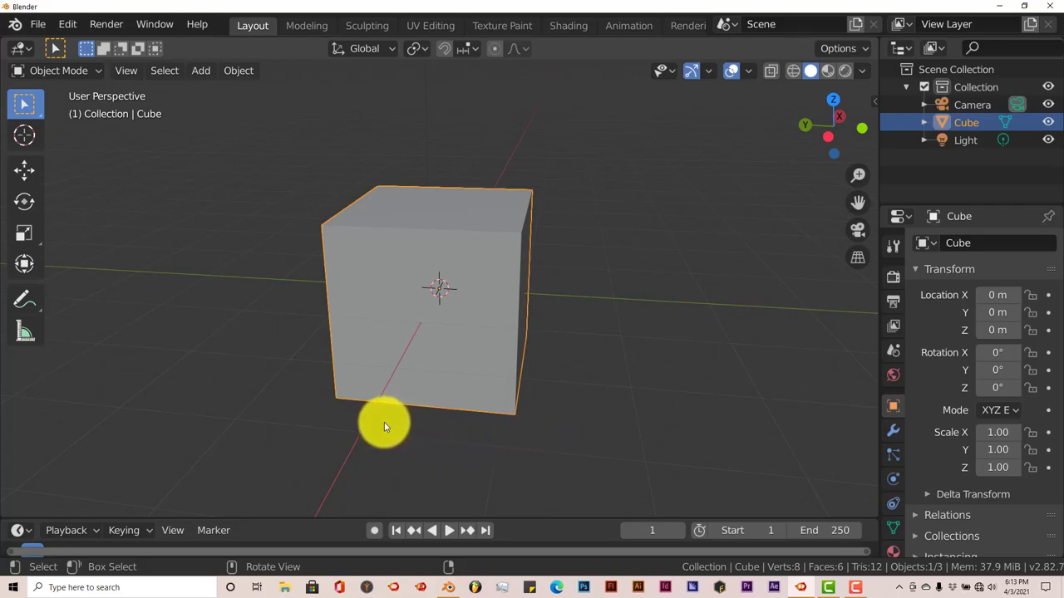
{"action": "middle_click_drag", "start_coordinate": [384, 422], "coordinate": [272, 258]}
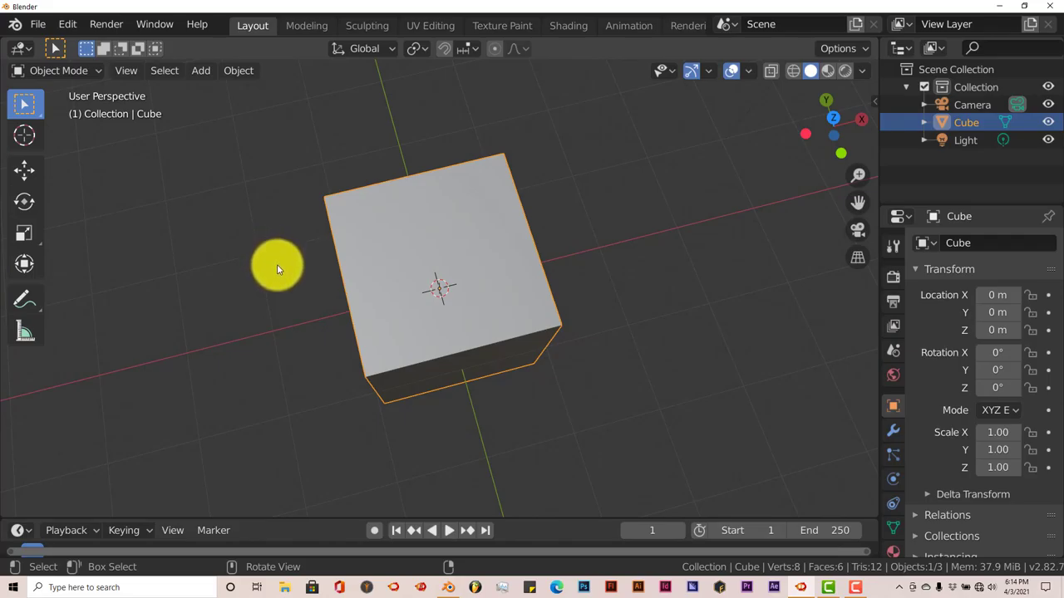
{"action": "middle_click_drag", "start_coordinate": [277, 264], "coordinate": [246, 286]}
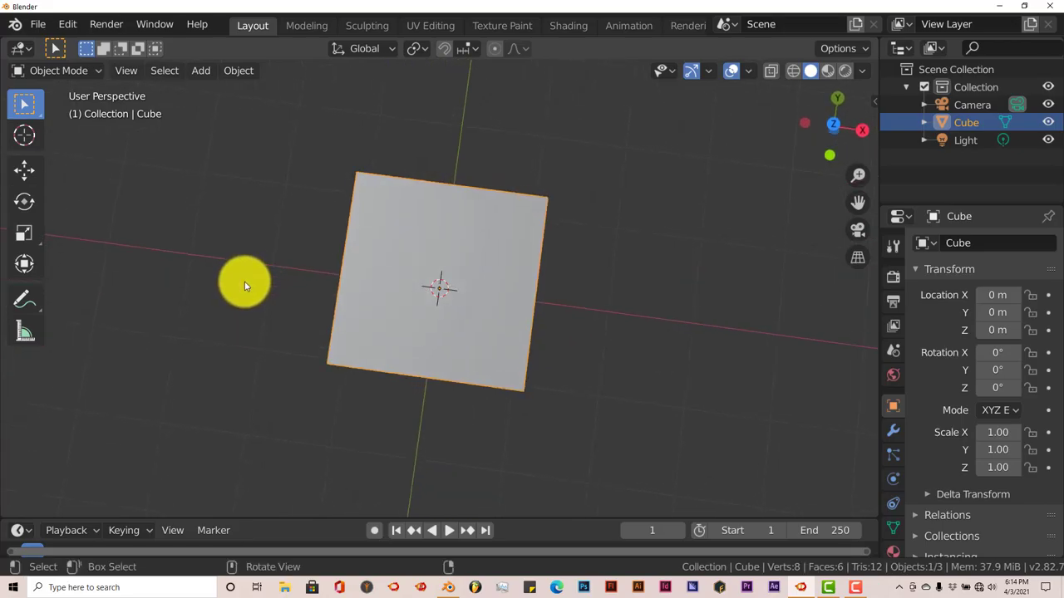
{"action": "middle_click_drag", "start_coordinate": [230, 279], "coordinate": [211, 291]}
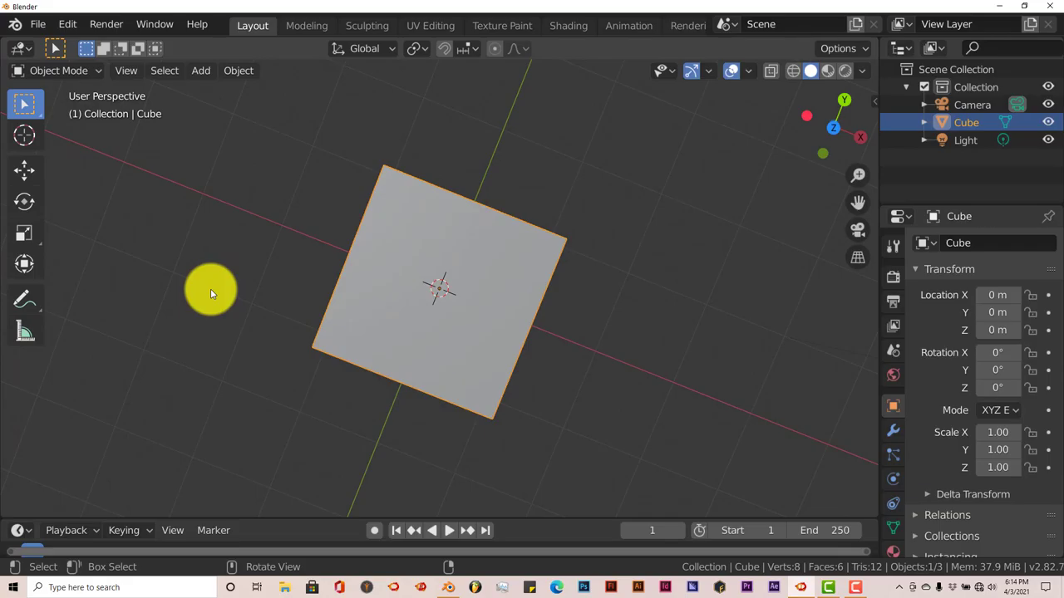
{"action": "middle_click_drag", "start_coordinate": [211, 288], "coordinate": [239, 198]}
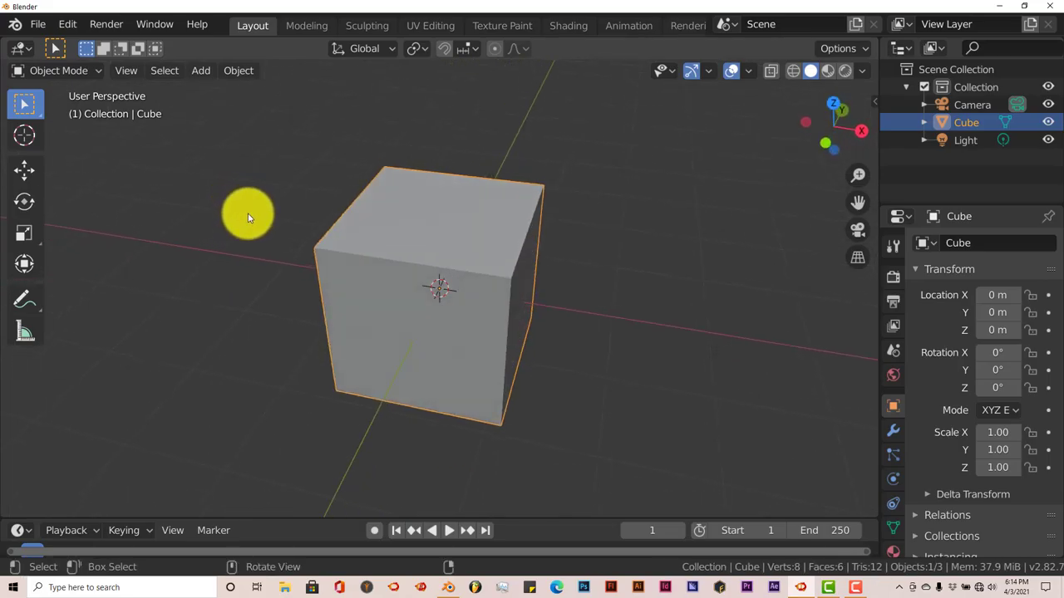
{"action": "middle_click_drag", "start_coordinate": [248, 218], "coordinate": [236, 239]}
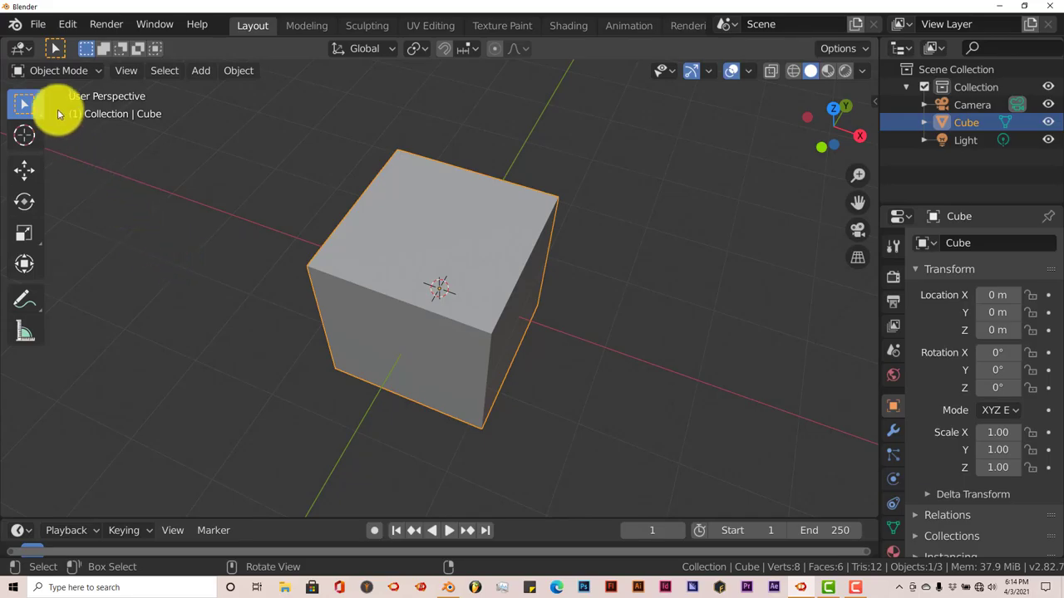
{"action": "left_click", "coordinate": [67, 24]}
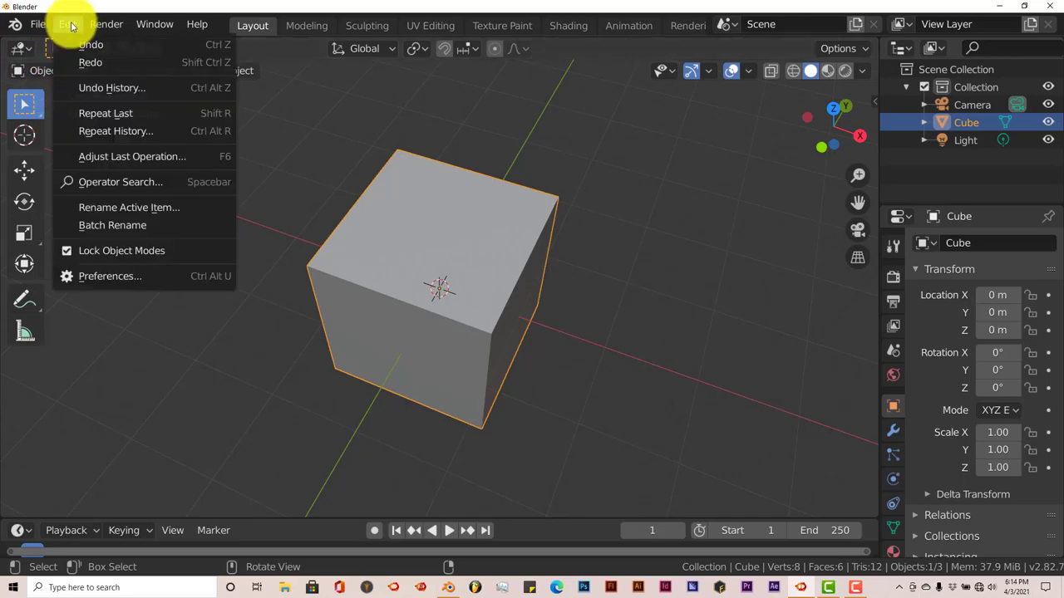
{"action": "left_click", "coordinate": [117, 277]}
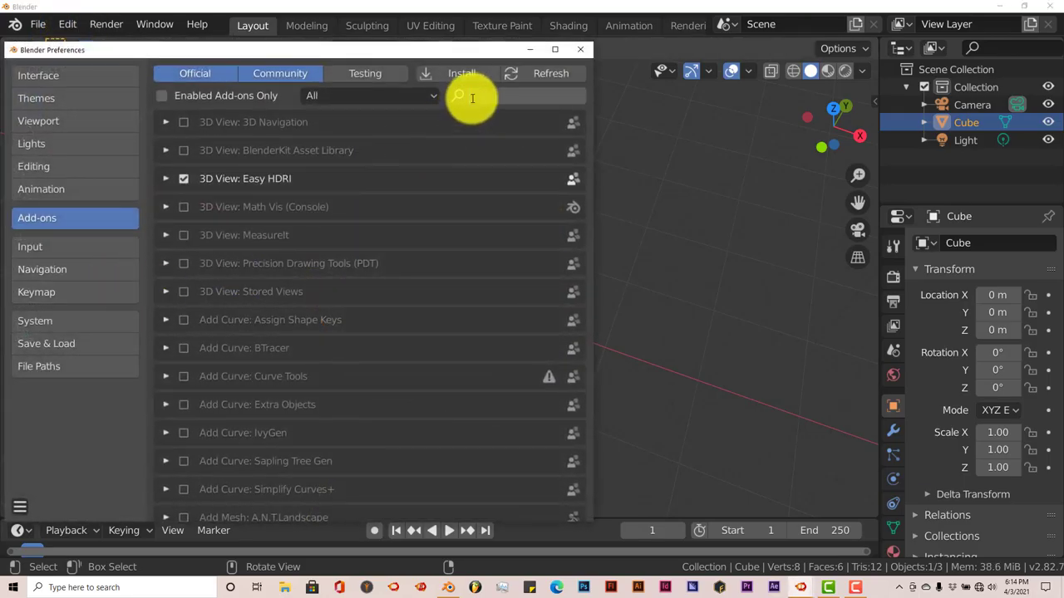
{"action": "left_click", "coordinate": [472, 98]}
{"action": "type", "text": "images"}
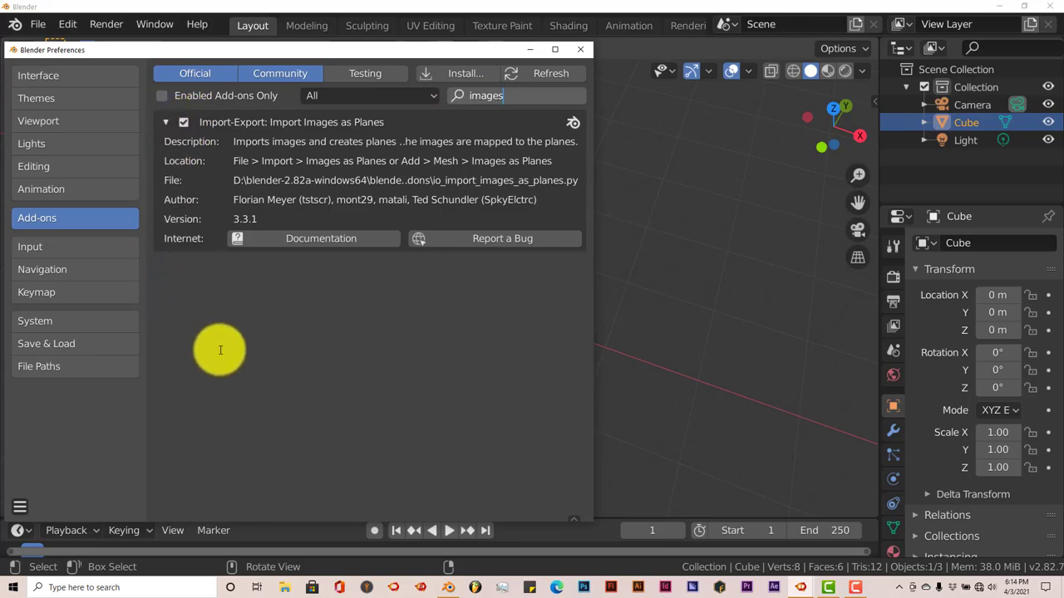
{"action": "left_click", "coordinate": [573, 100]}
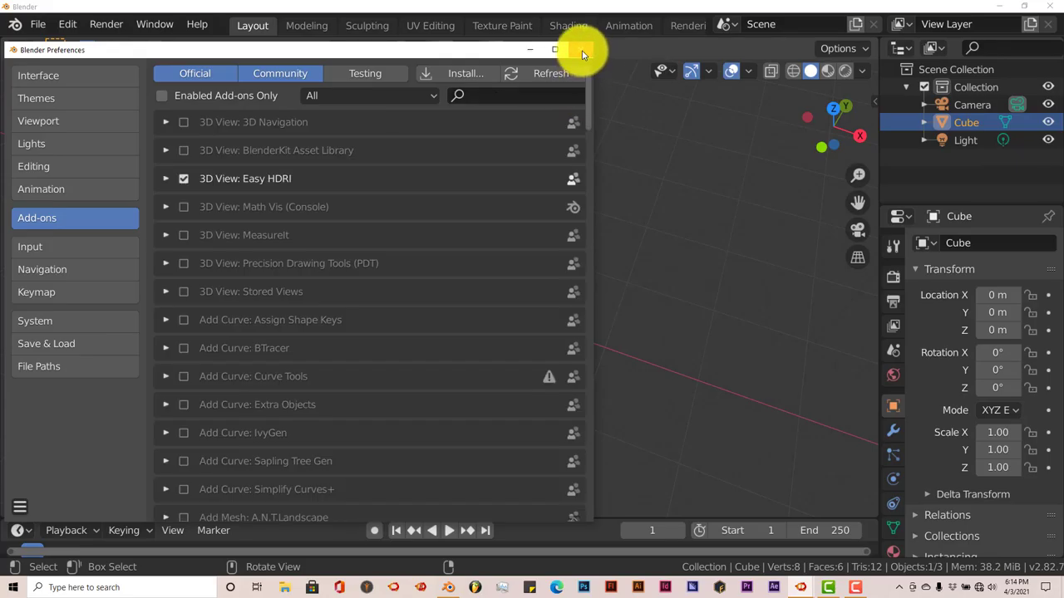
{"action": "left_click", "coordinate": [580, 49]}
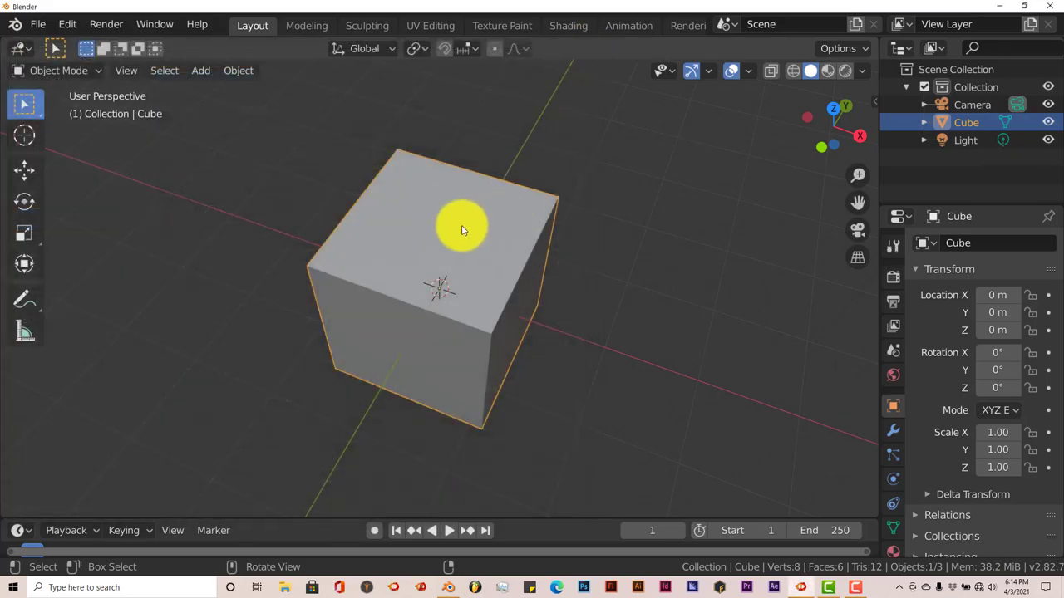
- Delete the default cube and start File > Import > Images as Planes
{"action": "middle_click_drag", "start_coordinate": [463, 230], "coordinate": [344, 257]}
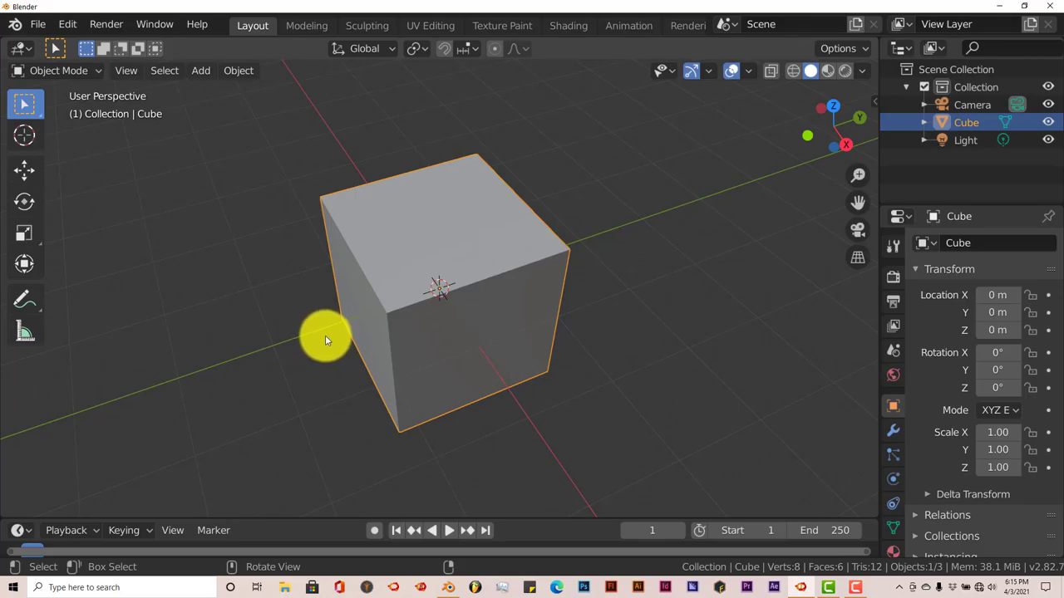
{"action": "key", "text": "Delete"}
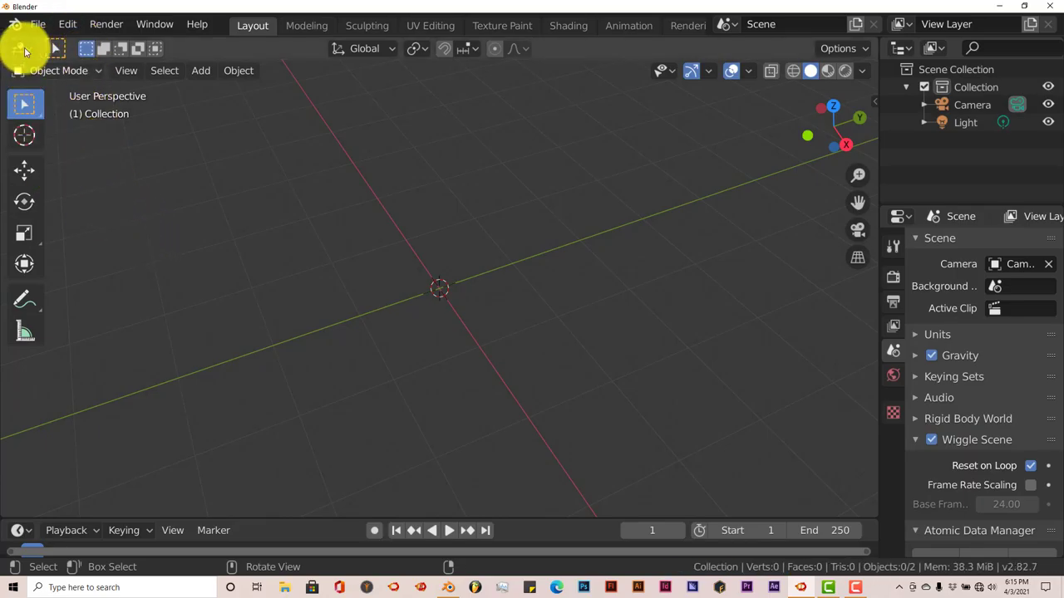
{"action": "left_click", "coordinate": [38, 25]}
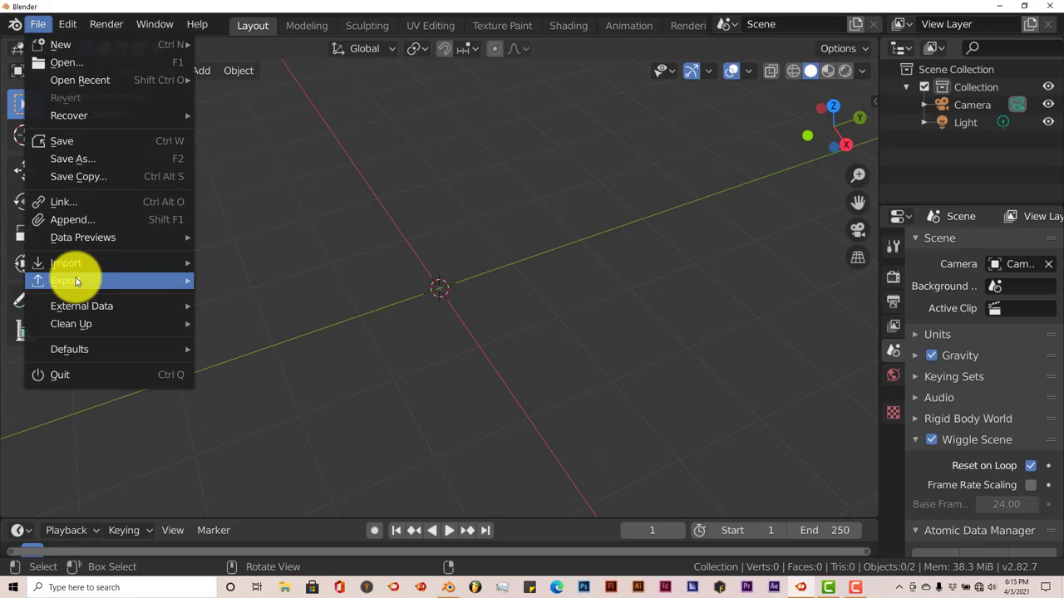
{"action": "mouse_move", "coordinate": [83, 268]}
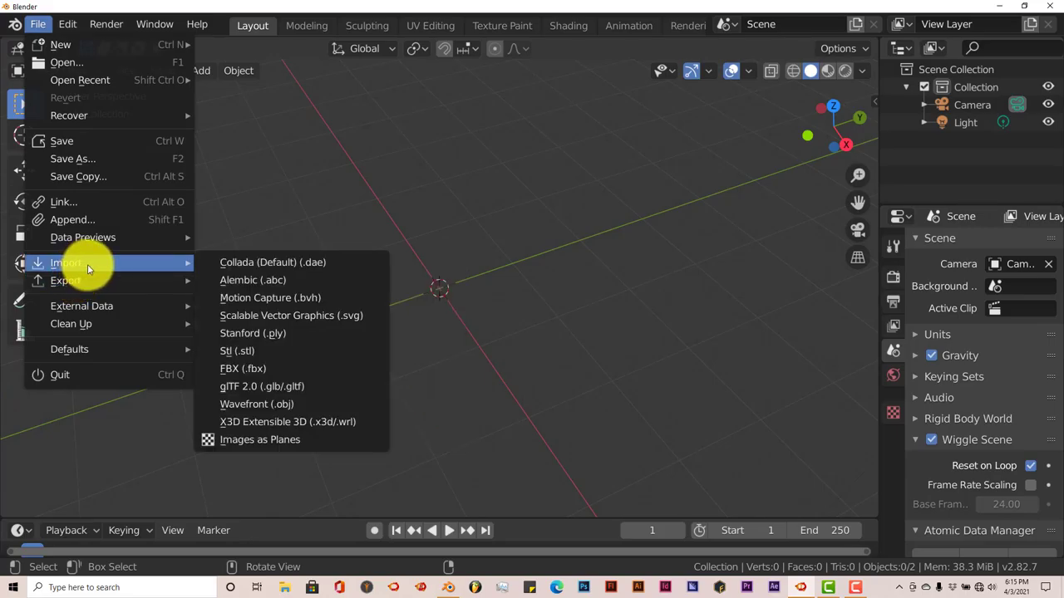
{"action": "left_click", "coordinate": [251, 441]}
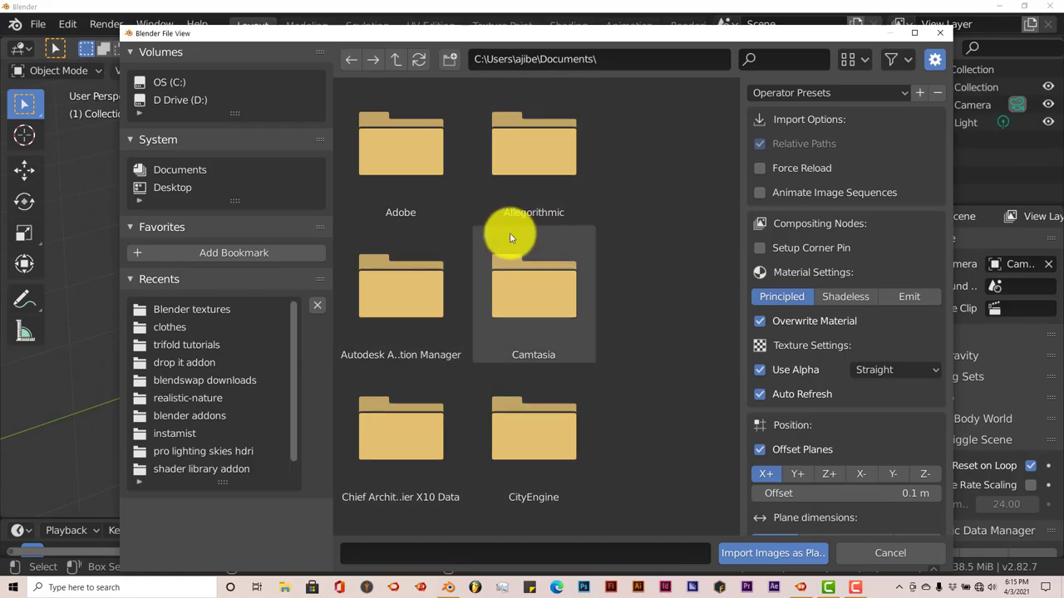
- Open the Blender textures folder from Recents and select DecalsSewer0006_1_S.png
{"action": "left_click", "coordinate": [224, 309]}
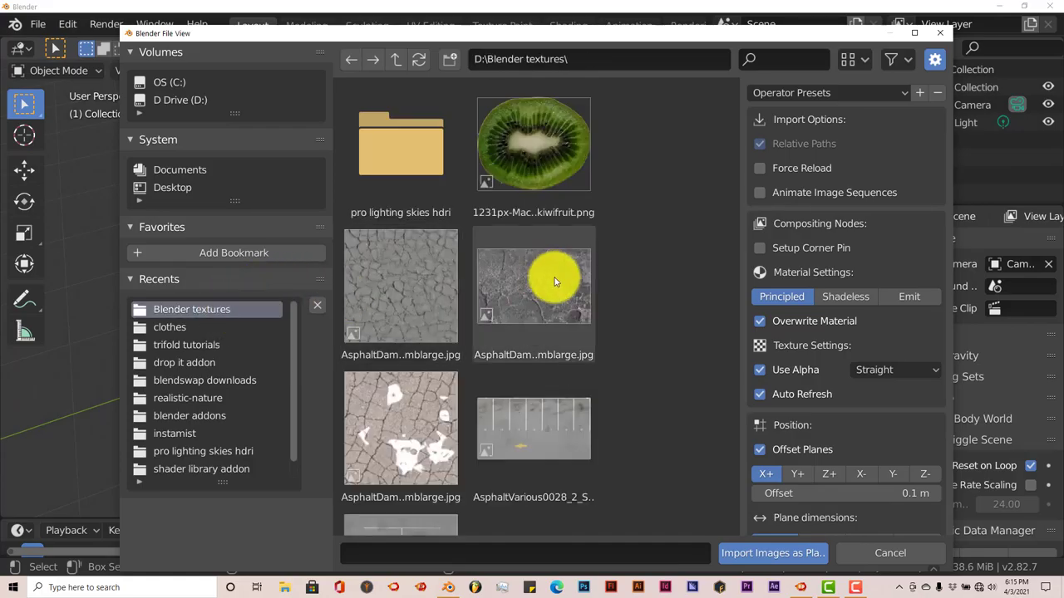
{"action": "scroll", "coordinate": [552, 280], "scroll_direction": "down", "scroll_amount": 6}
{"action": "scroll", "coordinate": [552, 280], "scroll_direction": "down", "scroll_amount": 10}
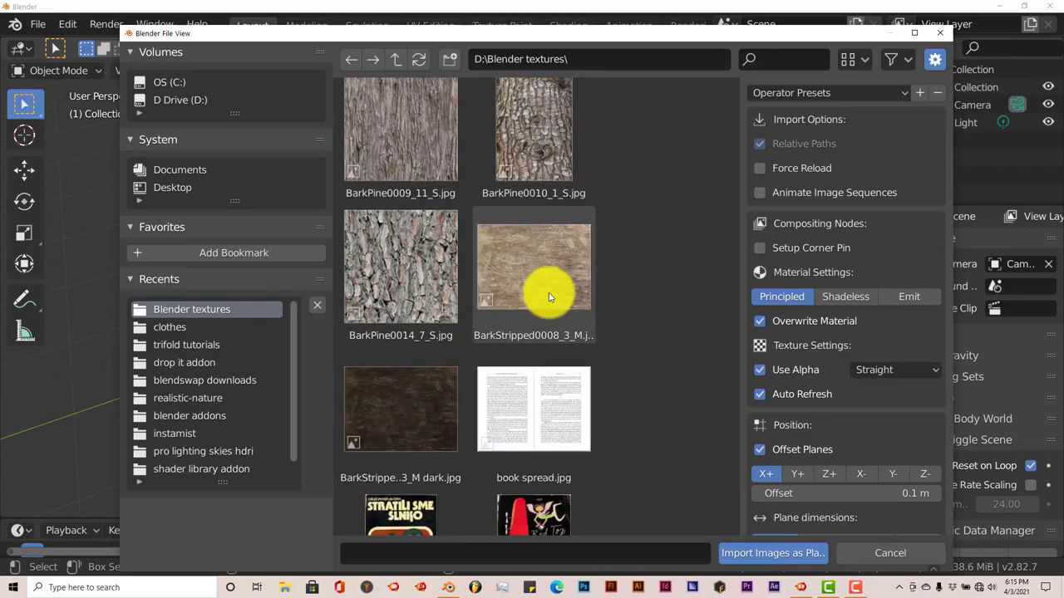
{"action": "scroll", "coordinate": [549, 360], "scroll_direction": "down", "scroll_amount": 15}
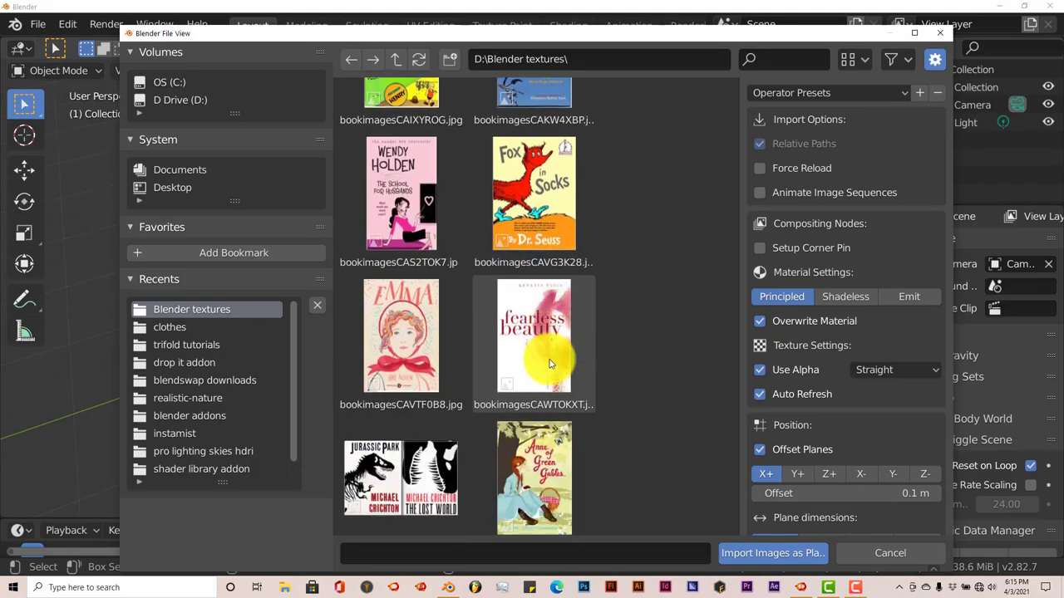
{"action": "scroll", "coordinate": [549, 363], "scroll_direction": "down", "scroll_amount": 15}
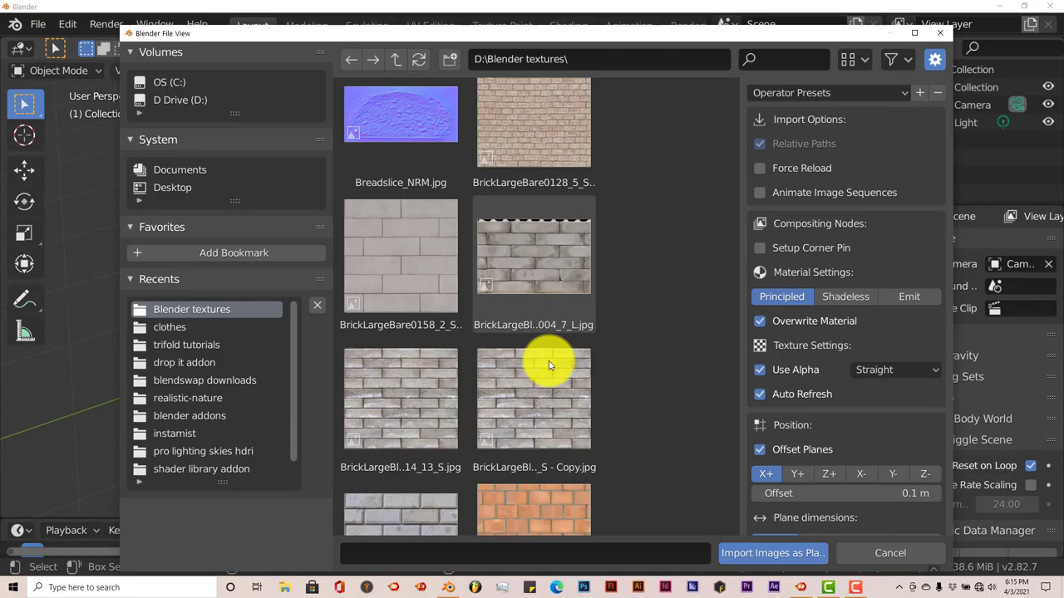
{"action": "scroll", "coordinate": [550, 366], "scroll_direction": "down", "scroll_amount": 15}
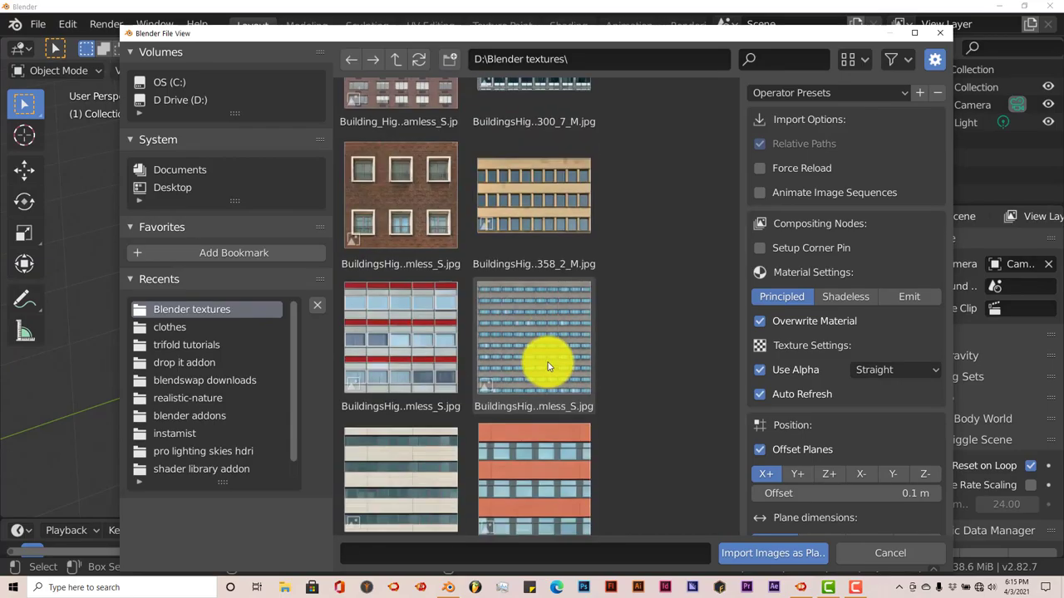
{"action": "scroll", "coordinate": [553, 365], "scroll_direction": "down", "scroll_amount": 4}
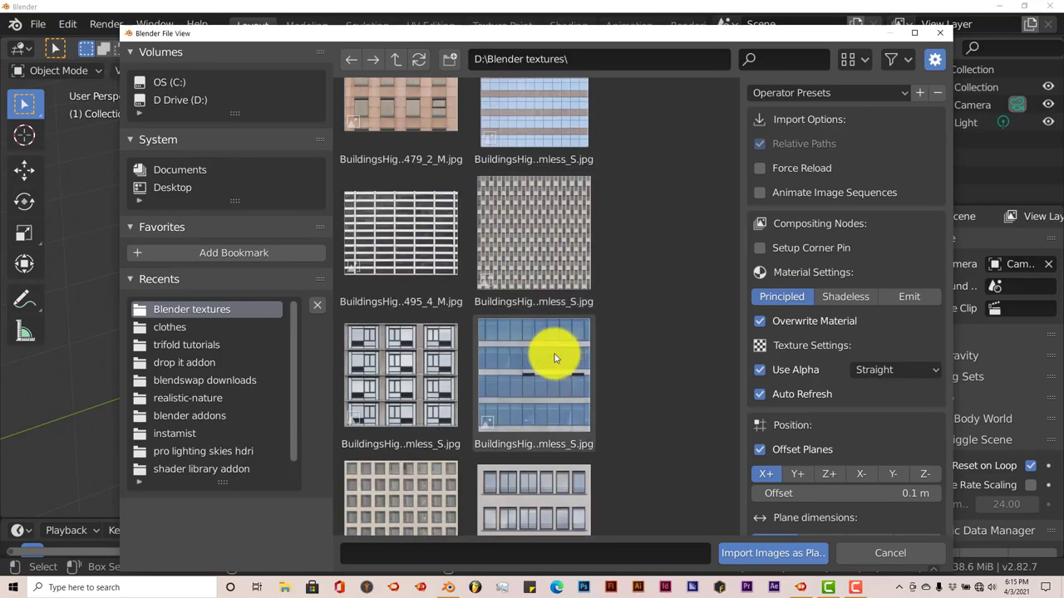
{"action": "scroll", "coordinate": [557, 358], "scroll_direction": "down", "scroll_amount": 15}
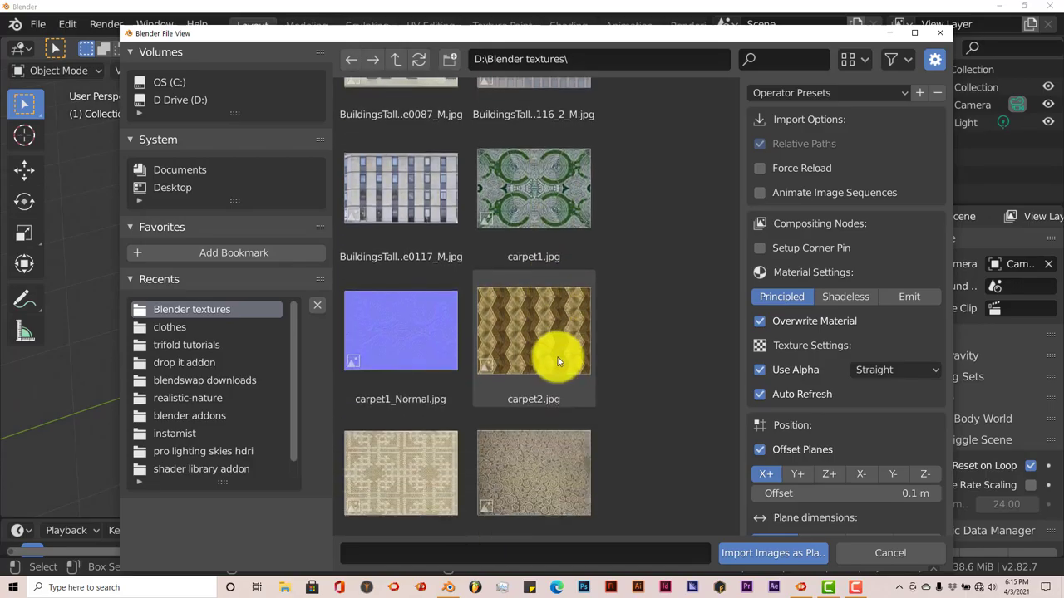
{"action": "scroll", "coordinate": [558, 360], "scroll_direction": "down", "scroll_amount": 15}
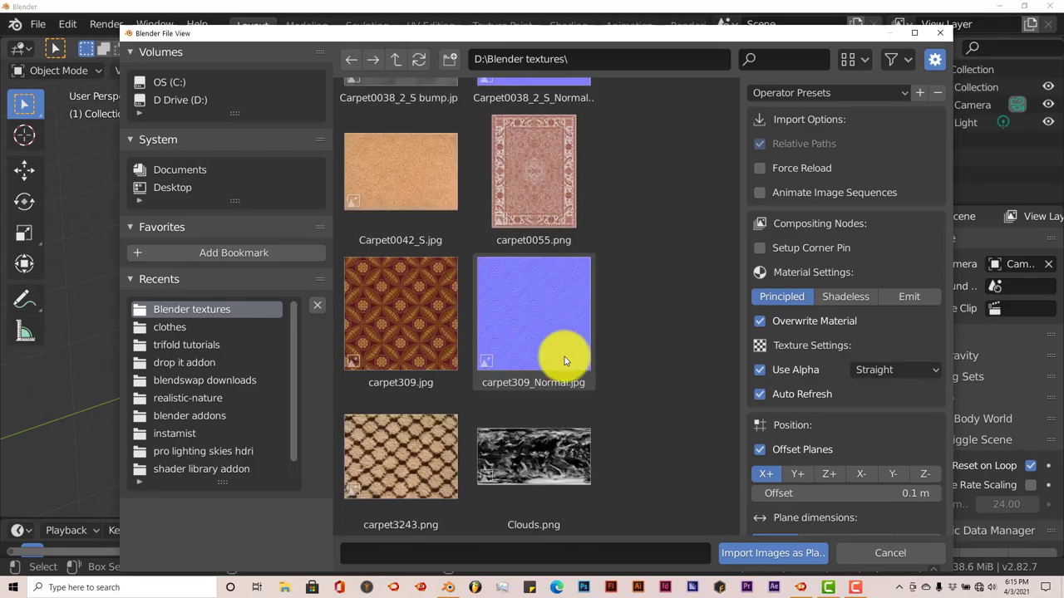
{"action": "scroll", "coordinate": [565, 363], "scroll_direction": "down", "scroll_amount": 20}
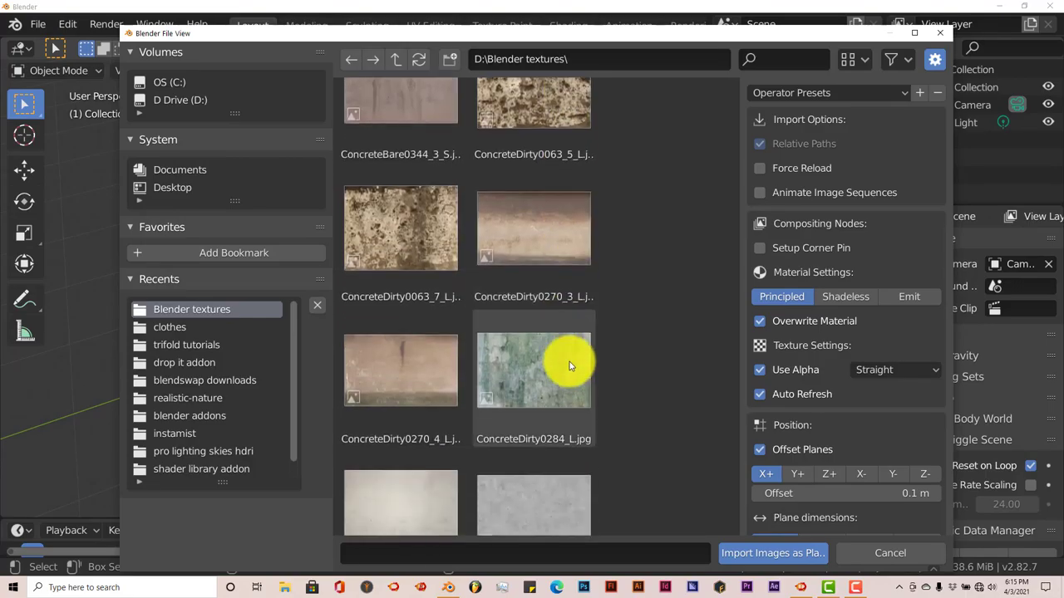
{"action": "scroll", "coordinate": [570, 365], "scroll_direction": "down", "scroll_amount": 10}
{"action": "left_click", "coordinate": [550, 300]}
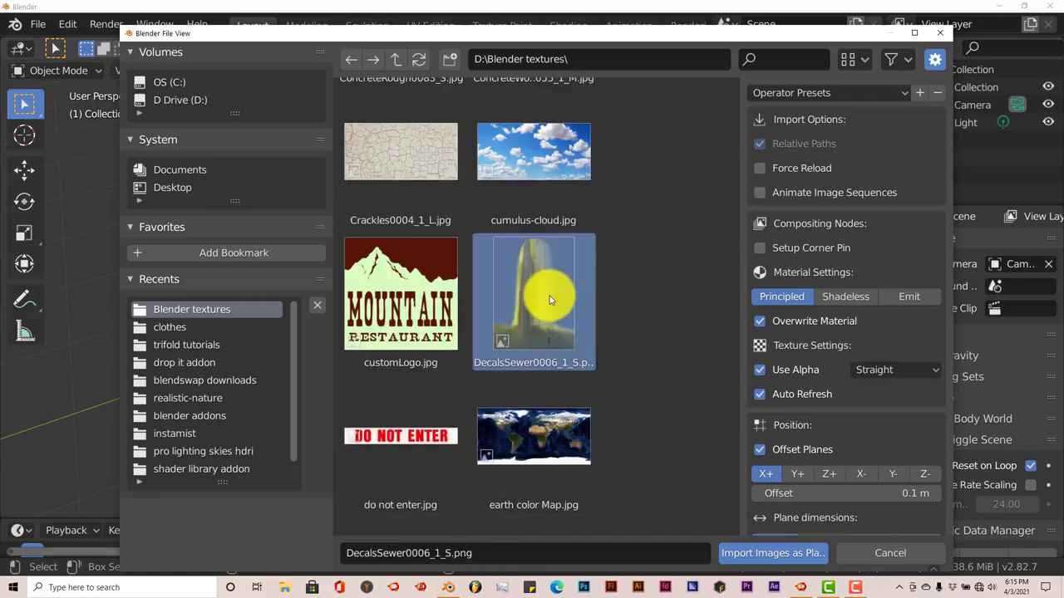
- Import DecalsSewer0006_1_S.png as an upright plane at the origin and frame it in view
{"action": "left_click", "coordinate": [773, 553]}
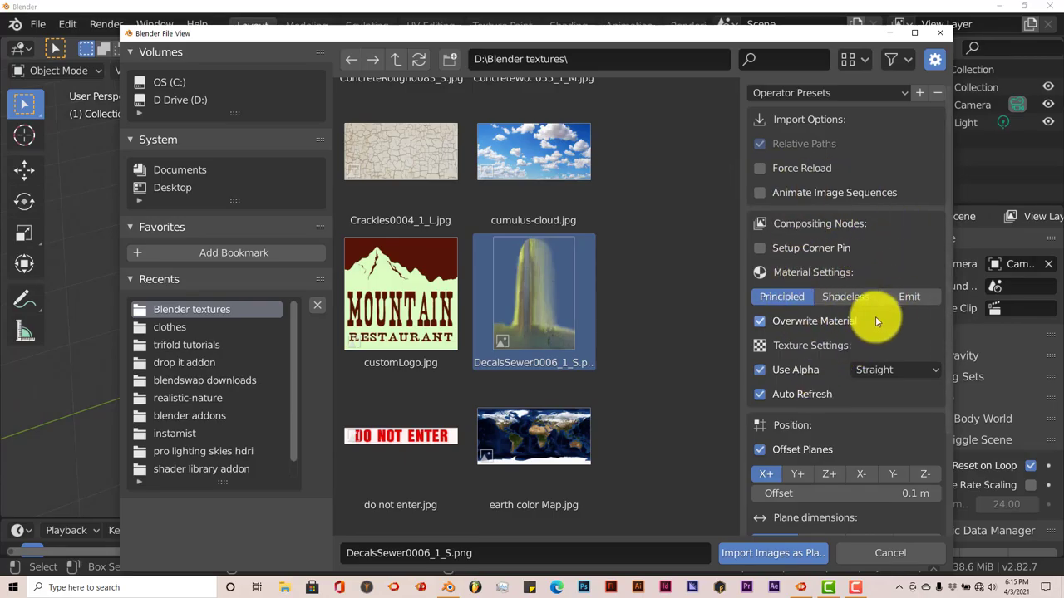
{"action": "left_click", "coordinate": [766, 552]}
{"action": "middle_click_drag", "start_coordinate": [404, 297], "coordinate": [468, 304]}
{"action": "scroll", "coordinate": [468, 304], "scroll_direction": "up", "scroll_amount": 3}
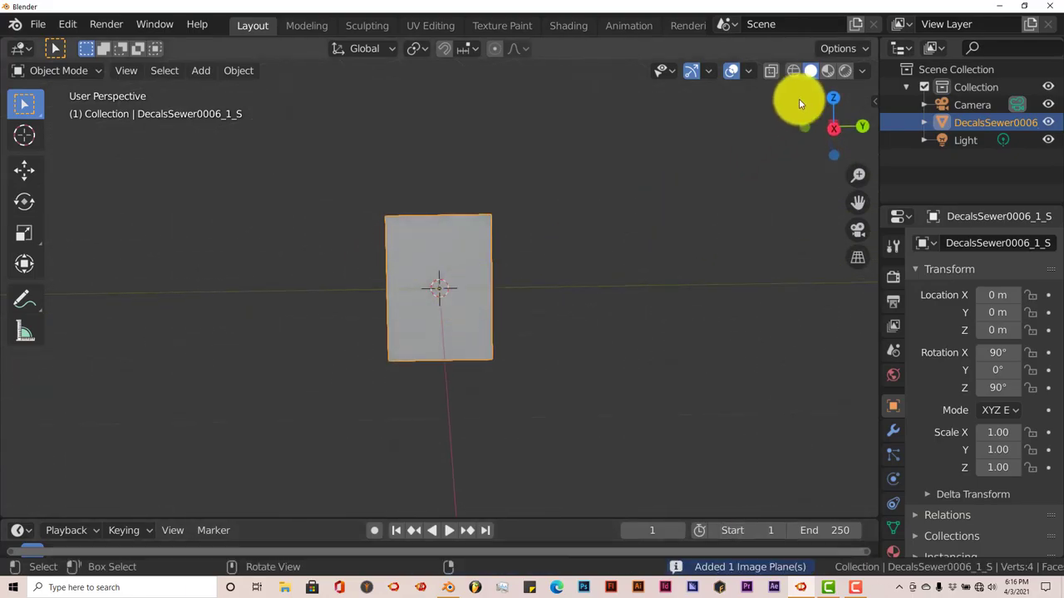
- Display the plane with its decal texture, then switch to the Blender 2.79 window
{"action": "left_click", "coordinate": [828, 71]}
{"action": "mouse_move", "coordinate": [419, 326]}
{"action": "middle_mouse_down"}
{"action": "mouse_move", "coordinate": [410, 321]}
{"action": "mouse_move", "coordinate": [451, 308]}
{"action": "mouse_move", "coordinate": [395, 330]}
{"action": "mouse_move", "coordinate": [532, 301]}
{"action": "mouse_move", "coordinate": [447, 333]}
{"action": "mouse_move", "coordinate": [480, 315]}
{"action": "mouse_move", "coordinate": [465, 317]}
{"action": "mouse_move", "coordinate": [447, 334]}
{"action": "mouse_move", "coordinate": [427, 311]}
{"action": "mouse_move", "coordinate": [444, 337]}
{"action": "mouse_move", "coordinate": [501, 311]}
{"action": "mouse_move", "coordinate": [503, 345]}
{"action": "mouse_move", "coordinate": [524, 271]}
{"action": "mouse_move", "coordinate": [432, 249]}
{"action": "mouse_move", "coordinate": [421, 260]}
{"action": "mouse_move", "coordinate": [477, 254]}
{"action": "mouse_move", "coordinate": [479, 289]}
{"action": "middle_mouse_up"}
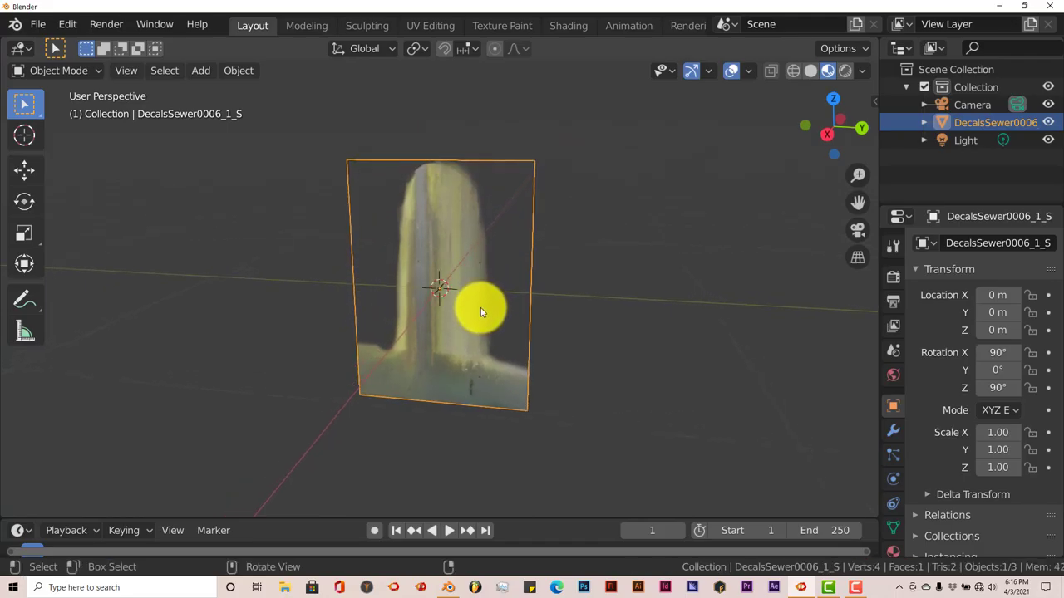
{"action": "left_click", "coordinate": [448, 588]}
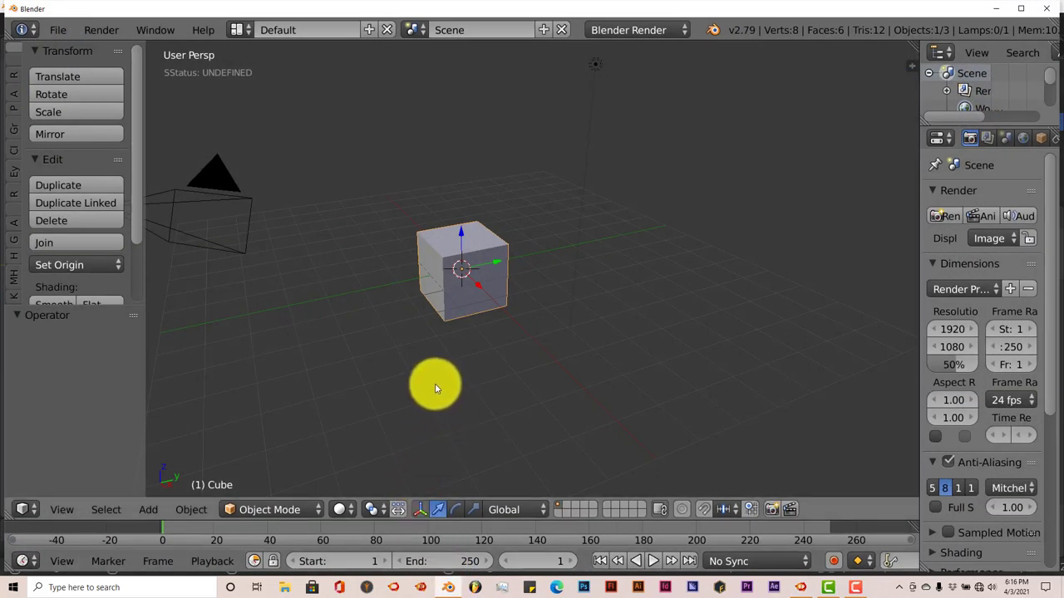
- Delete the 2.79 default cube and choose Images as Planes from the Shift+A add menu
{"action": "key", "text": "x"}
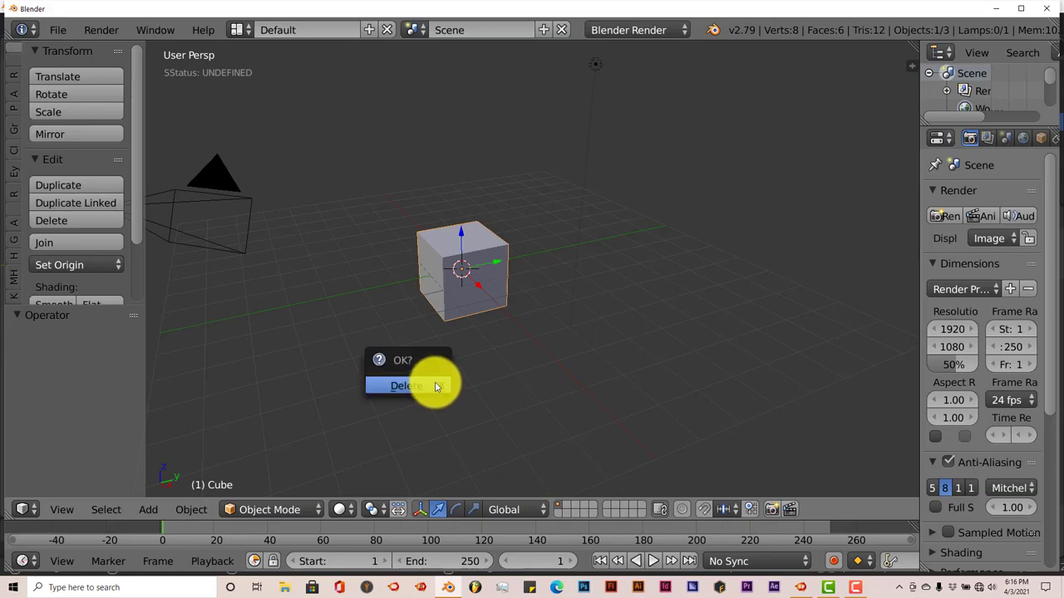
{"action": "left_click", "coordinate": [435, 383]}
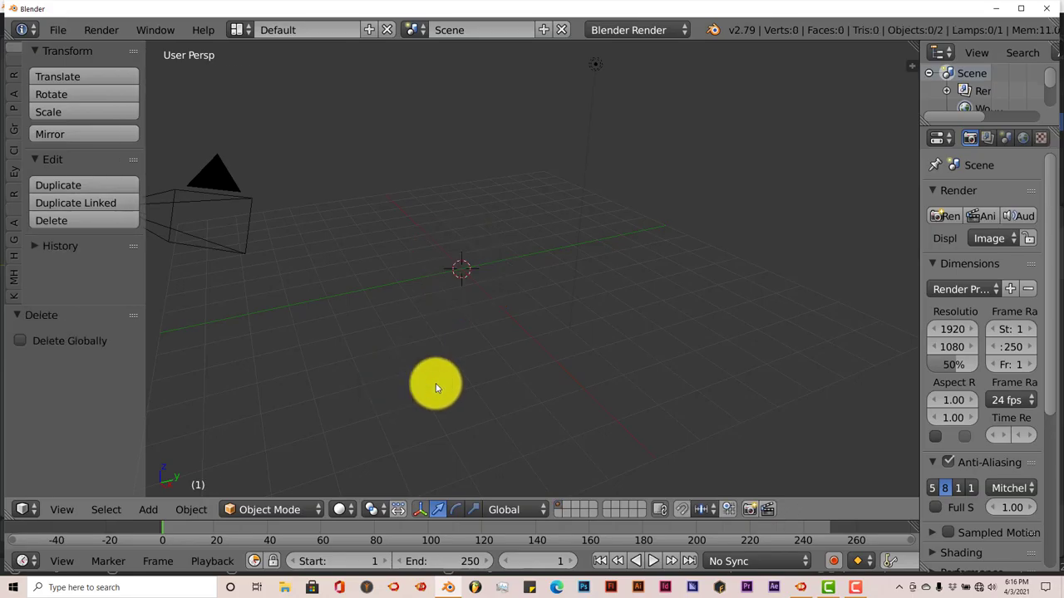
{"action": "left_click", "coordinate": [57, 30]}
{"action": "mouse_move", "coordinate": [125, 364]}
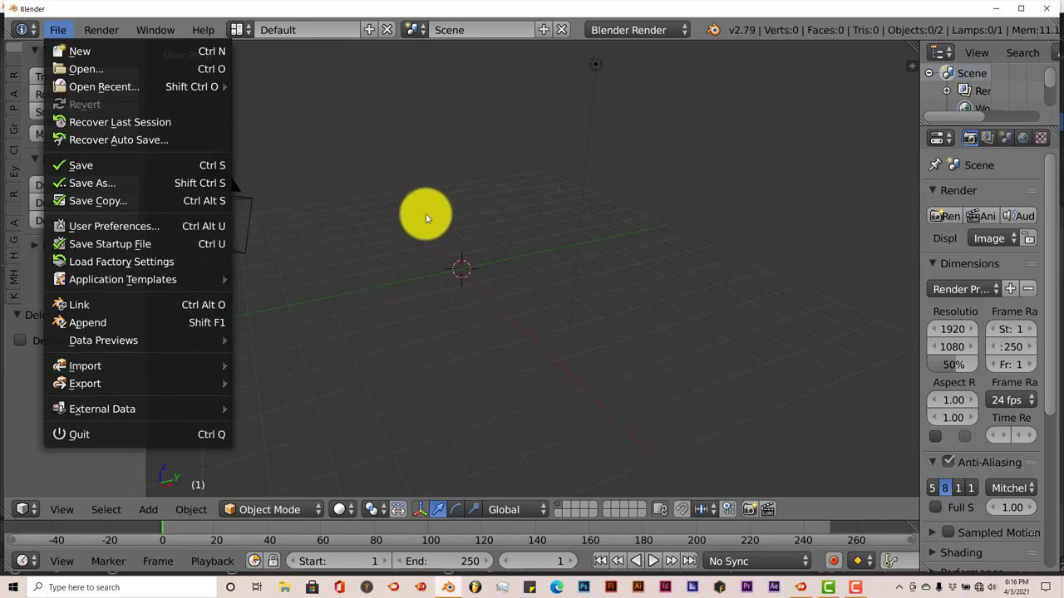
{"action": "key", "text": "shift+a"}
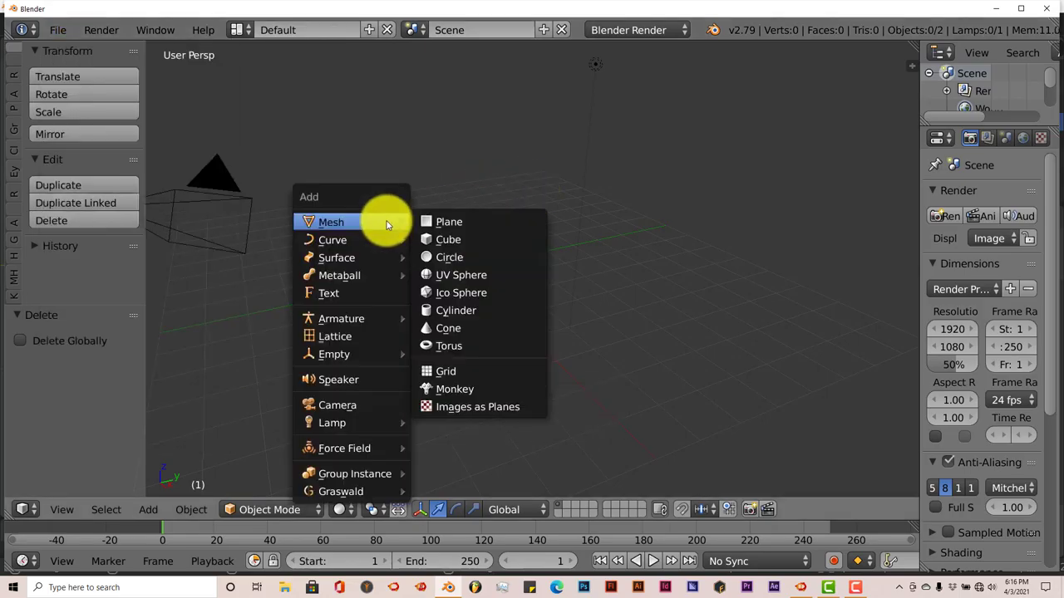
{"action": "key", "text": "Escape"}
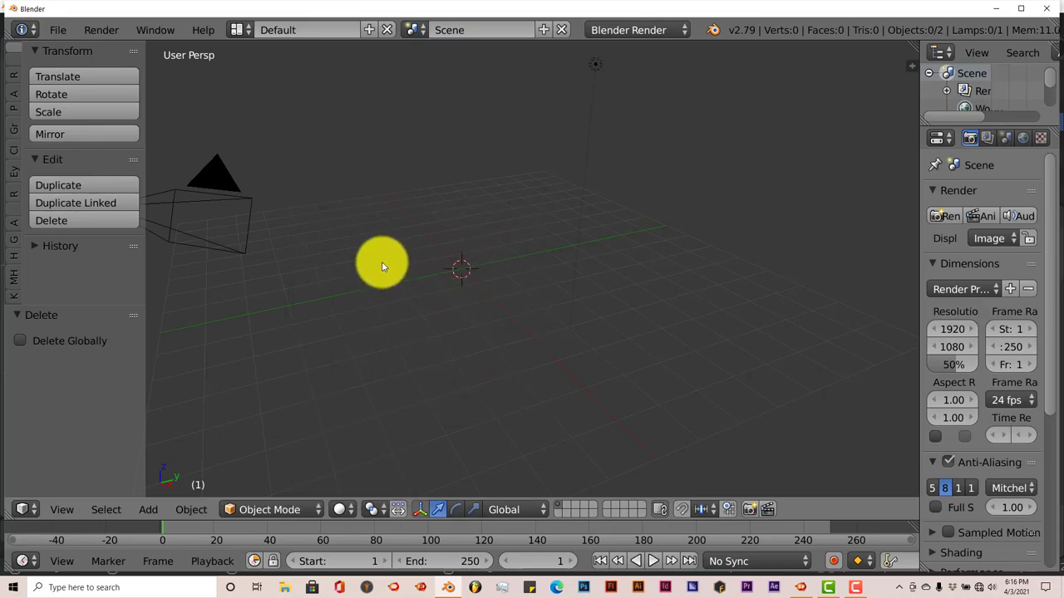
{"action": "key", "text": "shift+a"}
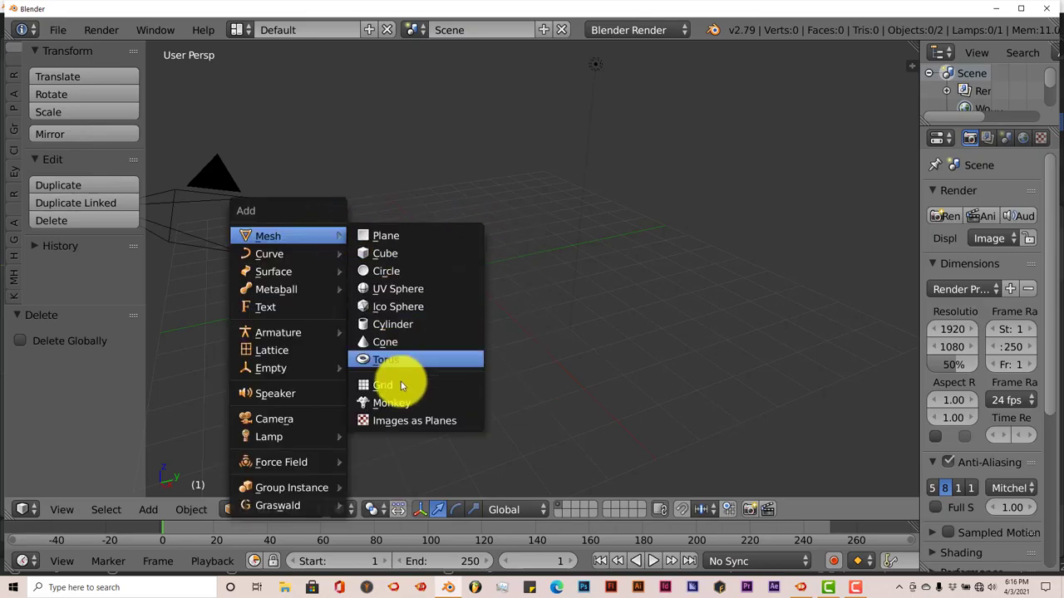
{"action": "left_click", "coordinate": [393, 420]}
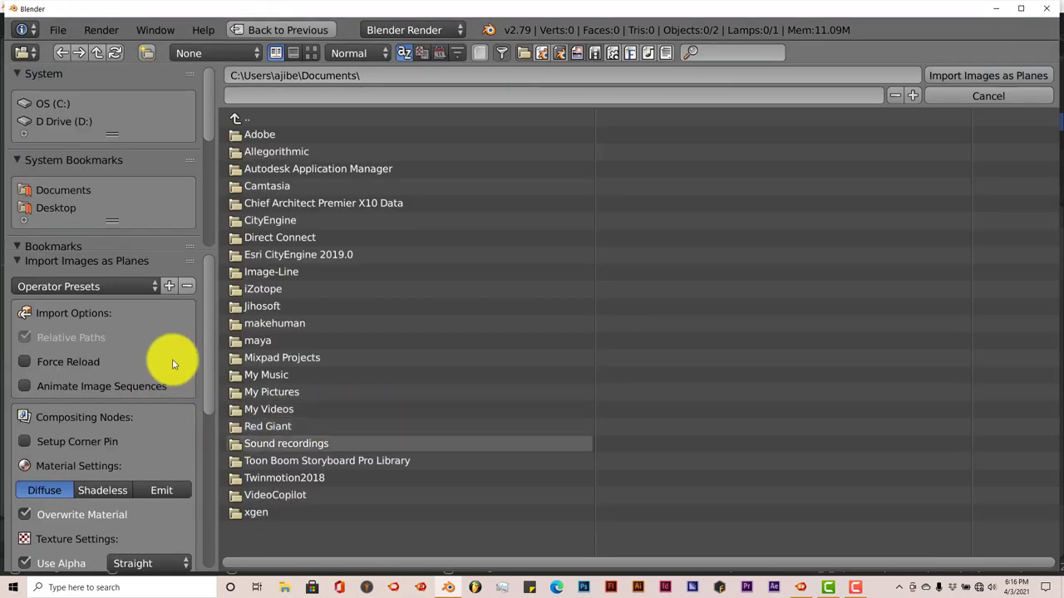
- Browse to D:\Blender textures and show the files as thumbnails
{"action": "scroll", "coordinate": [113, 416], "scroll_direction": "down", "scroll_amount": 1}
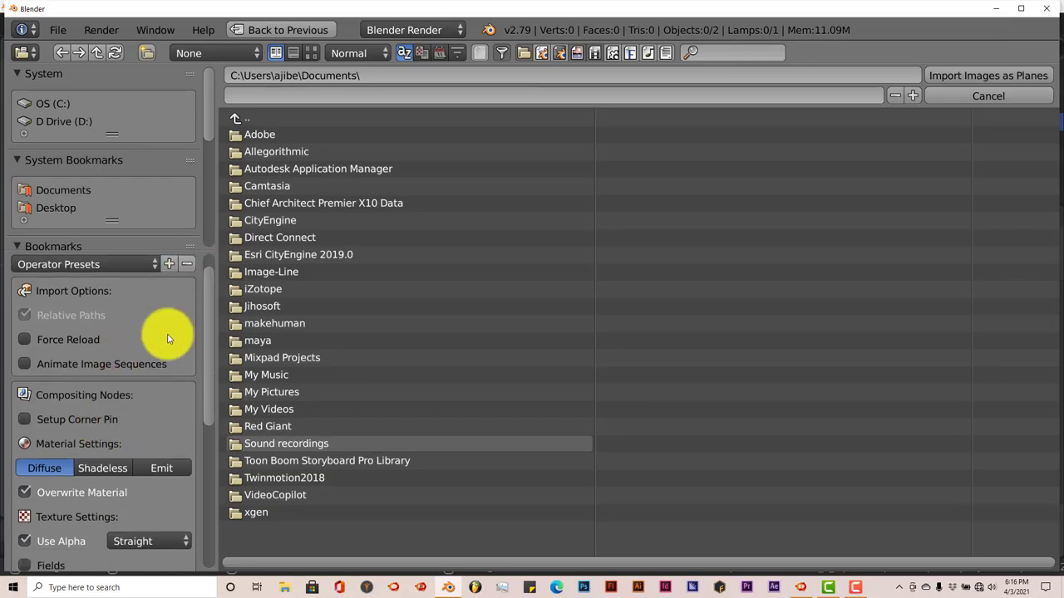
{"action": "left_click", "coordinate": [82, 121]}
{"action": "scroll", "coordinate": [398, 340], "scroll_direction": "down", "scroll_amount": 3}
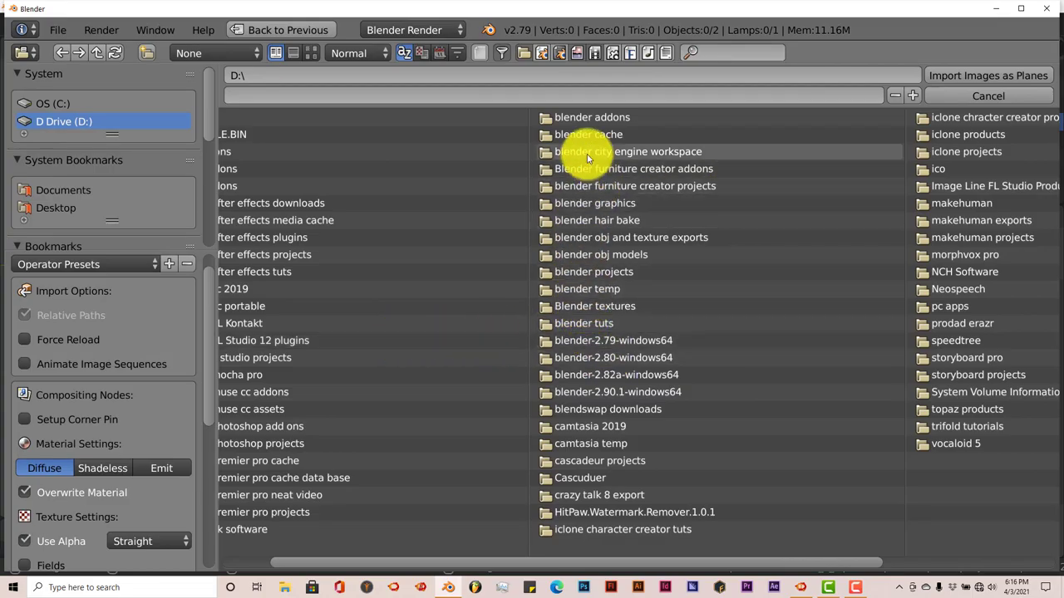
{"action": "scroll", "coordinate": [575, 364], "scroll_direction": "up", "scroll_amount": 2}
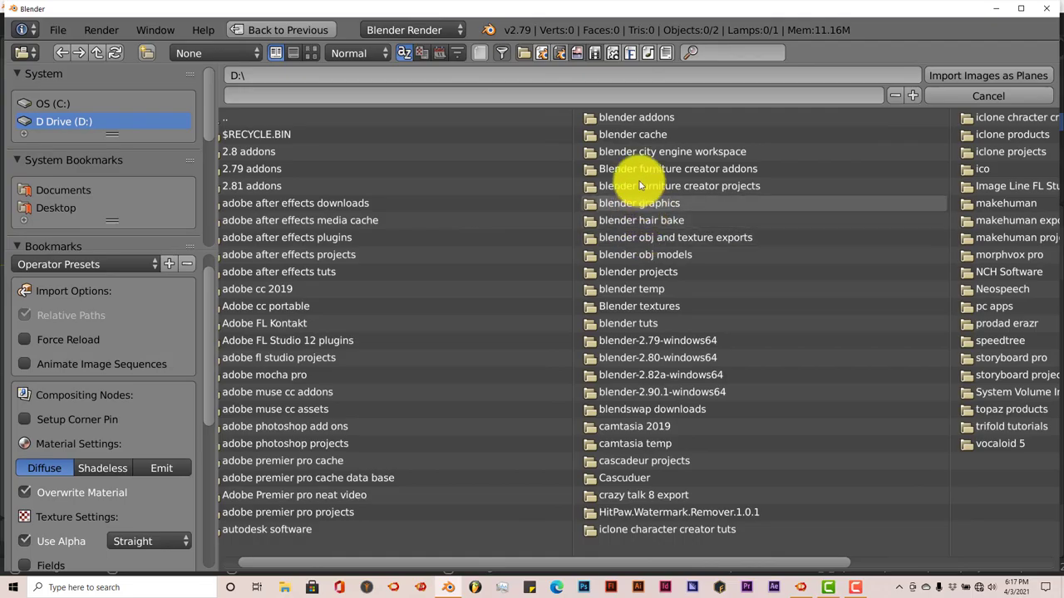
{"action": "double_click", "coordinate": [640, 309]}
{"action": "left_click", "coordinate": [312, 53]}
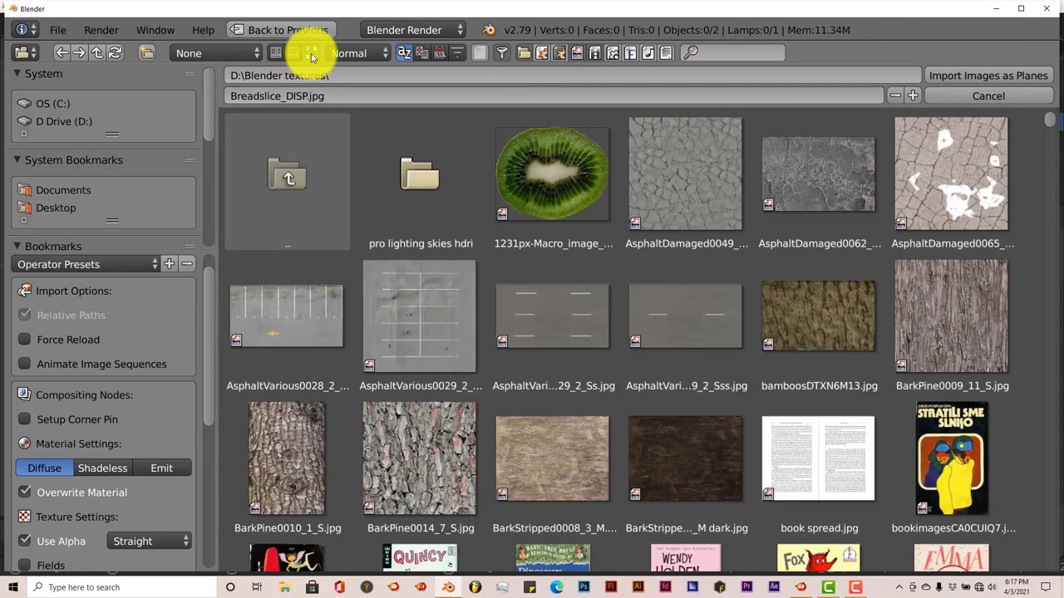
- Select DecalsSewer0006_1_S.png and import it as an image plane
{"action": "scroll", "coordinate": [468, 291], "scroll_direction": "down", "scroll_amount": 12}
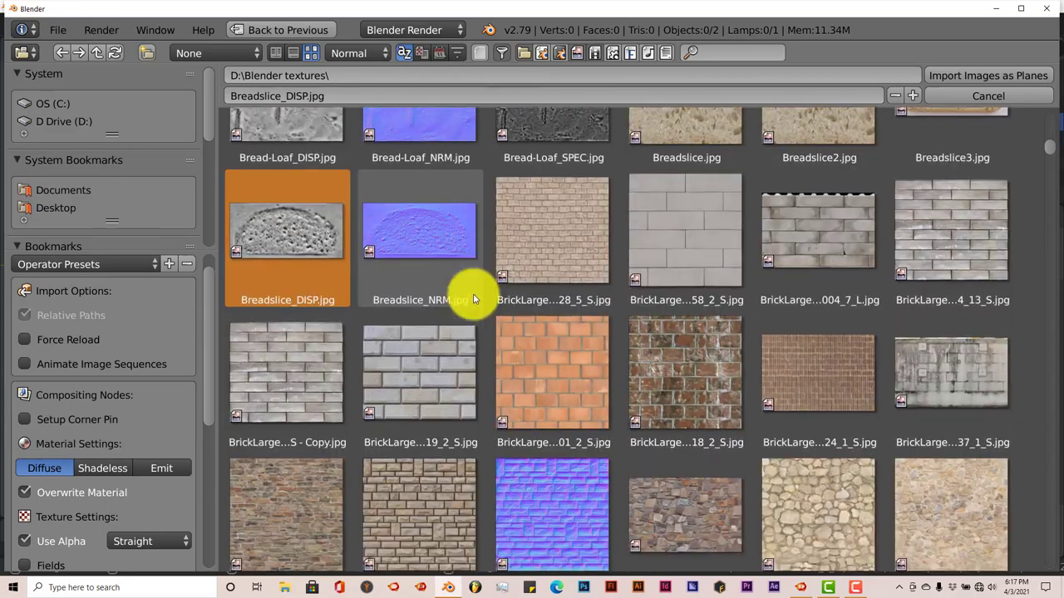
{"action": "scroll", "coordinate": [476, 302], "scroll_direction": "down", "scroll_amount": 10}
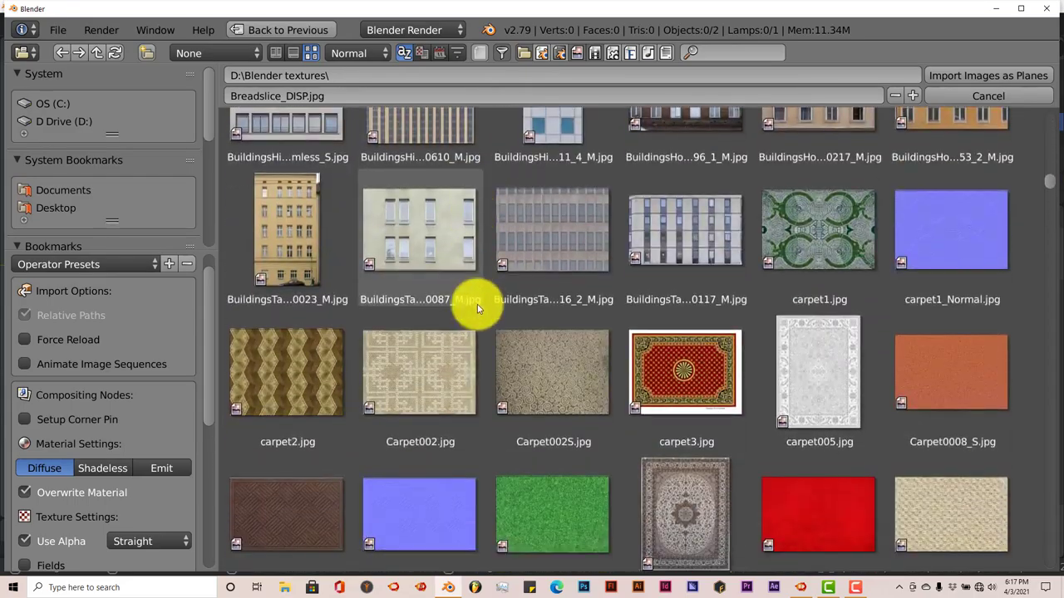
{"action": "scroll", "coordinate": [477, 304], "scroll_direction": "down", "scroll_amount": 10}
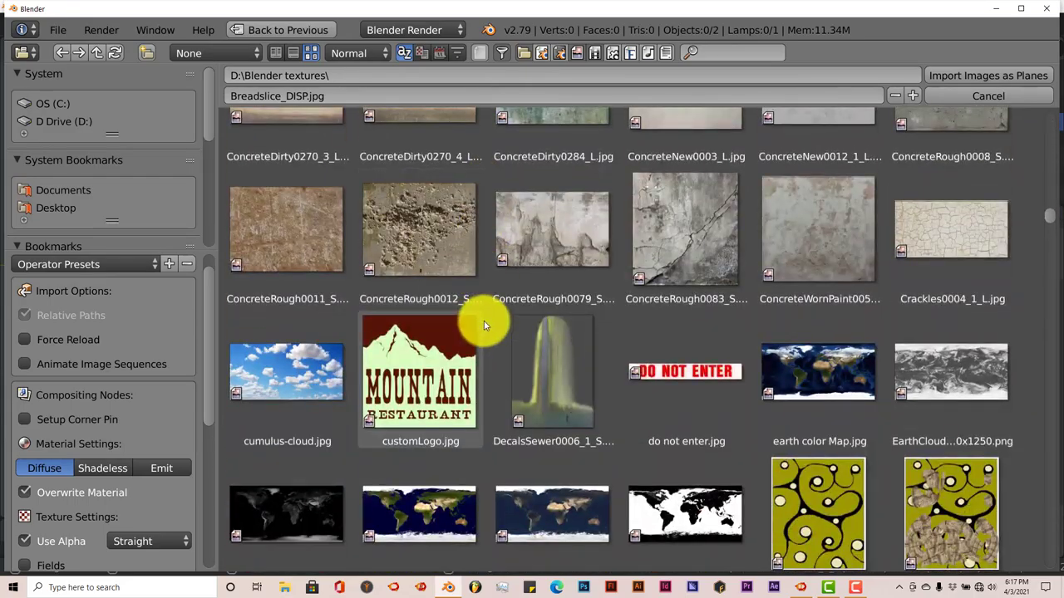
{"action": "left_click", "coordinate": [500, 341]}
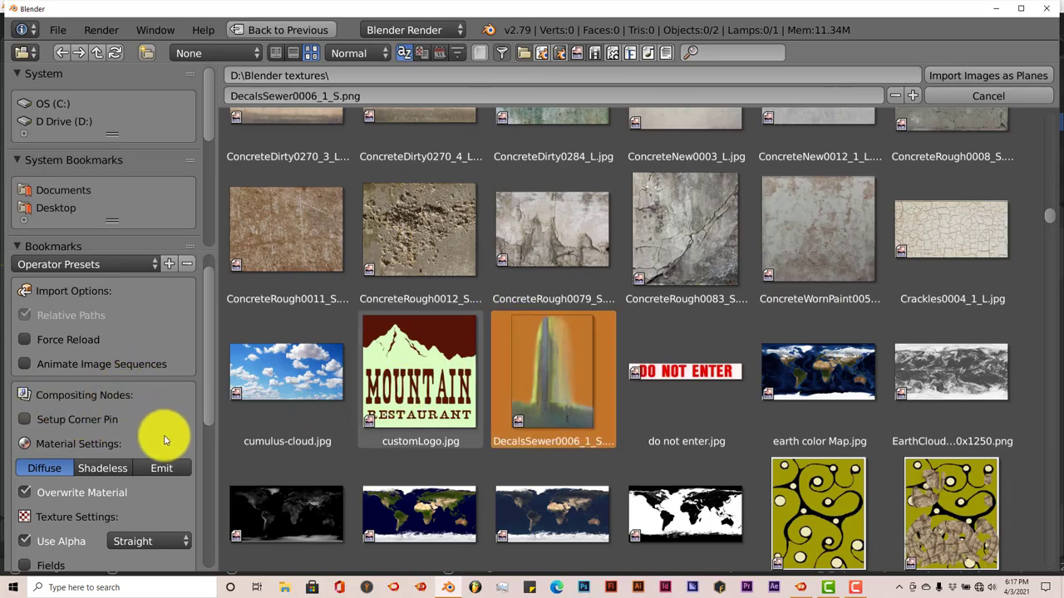
{"action": "scroll", "coordinate": [174, 471], "scroll_direction": "down", "scroll_amount": 3}
{"action": "scroll", "coordinate": [174, 471], "scroll_direction": "down", "scroll_amount": 2}
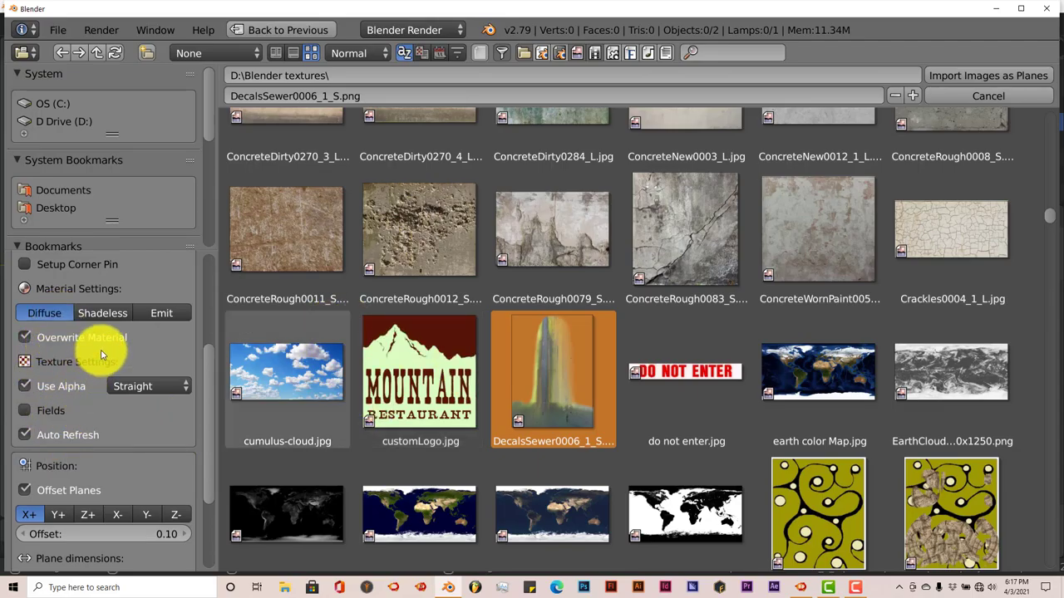
{"action": "scroll", "coordinate": [107, 391], "scroll_direction": "down", "scroll_amount": 4}
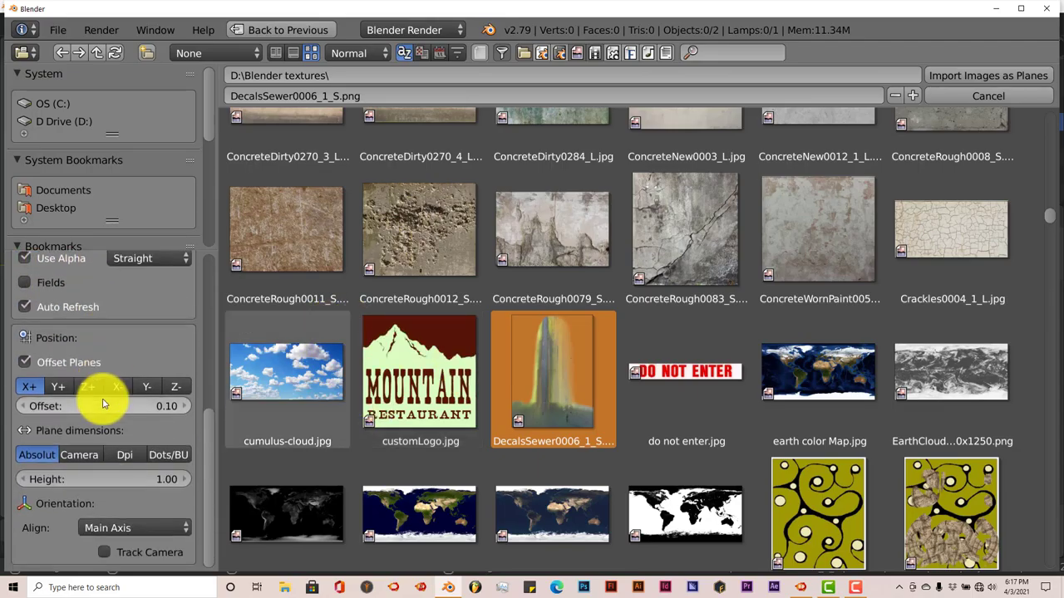
{"action": "left_click", "coordinate": [961, 75]}
- Switch the render engine to Cycles Render
{"action": "scroll", "coordinate": [541, 331], "scroll_direction": "up", "scroll_amount": 5}
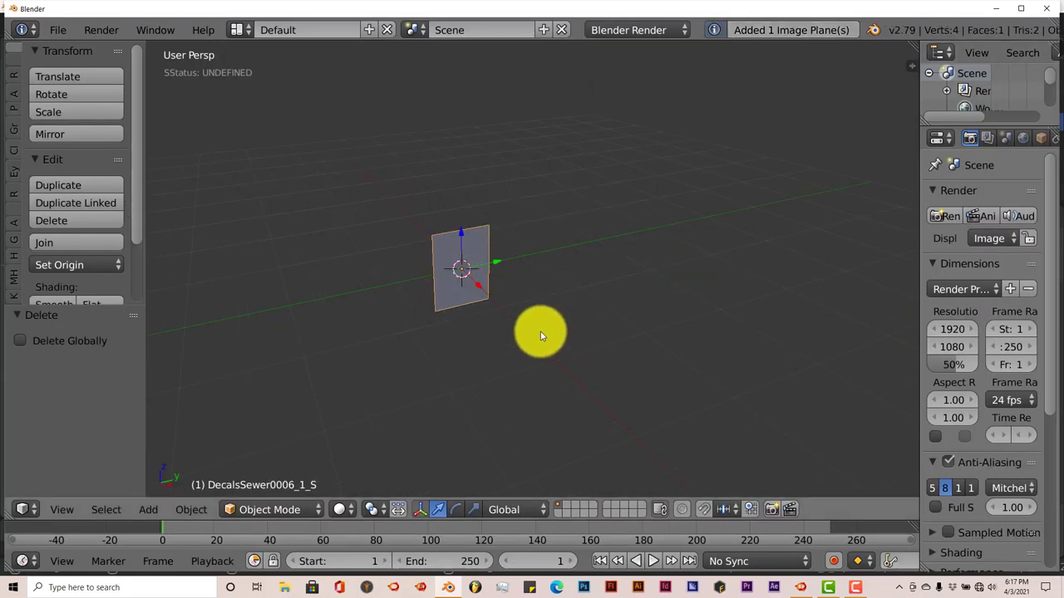
{"action": "middle_click_drag", "start_coordinate": [533, 329], "coordinate": [498, 325]}
{"action": "left_click", "coordinate": [681, 29]}
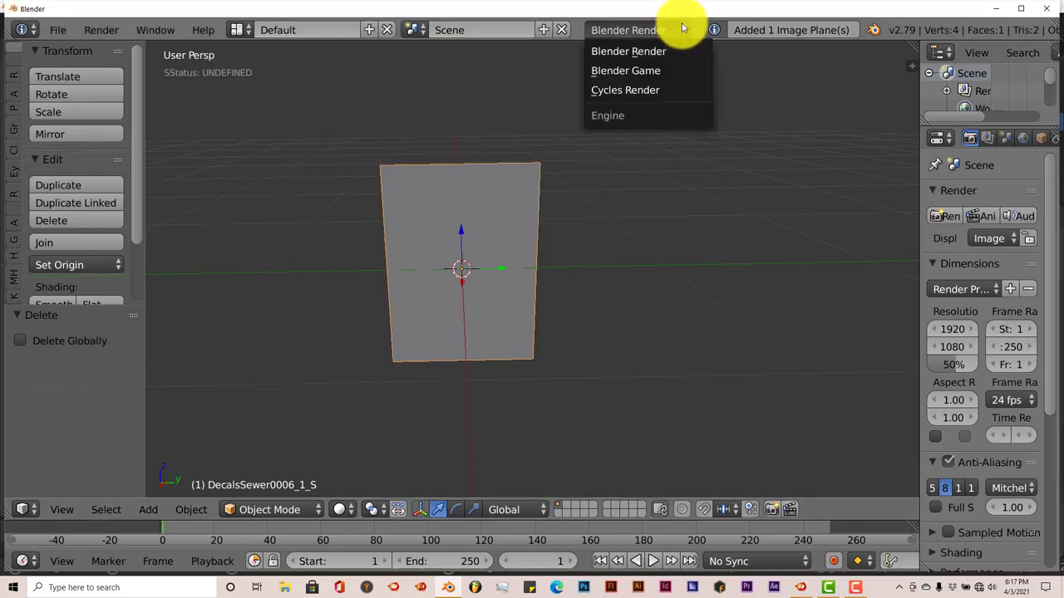
{"action": "left_click", "coordinate": [649, 89]}
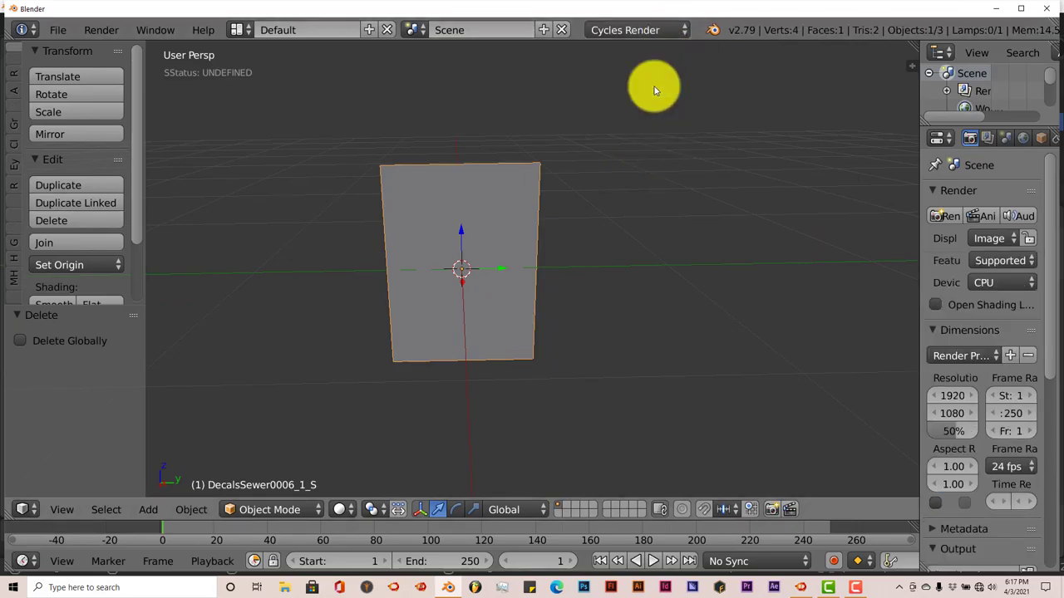
- Set the Cycles render device to GPU Compute and widen the Properties editor
{"action": "scroll", "coordinate": [581, 266], "scroll_direction": "down", "scroll_amount": 1}
{"action": "scroll", "coordinate": [562, 268], "scroll_direction": "up", "scroll_amount": 4}
{"action": "middle_click_drag", "start_coordinate": [563, 269], "coordinate": [623, 254]}
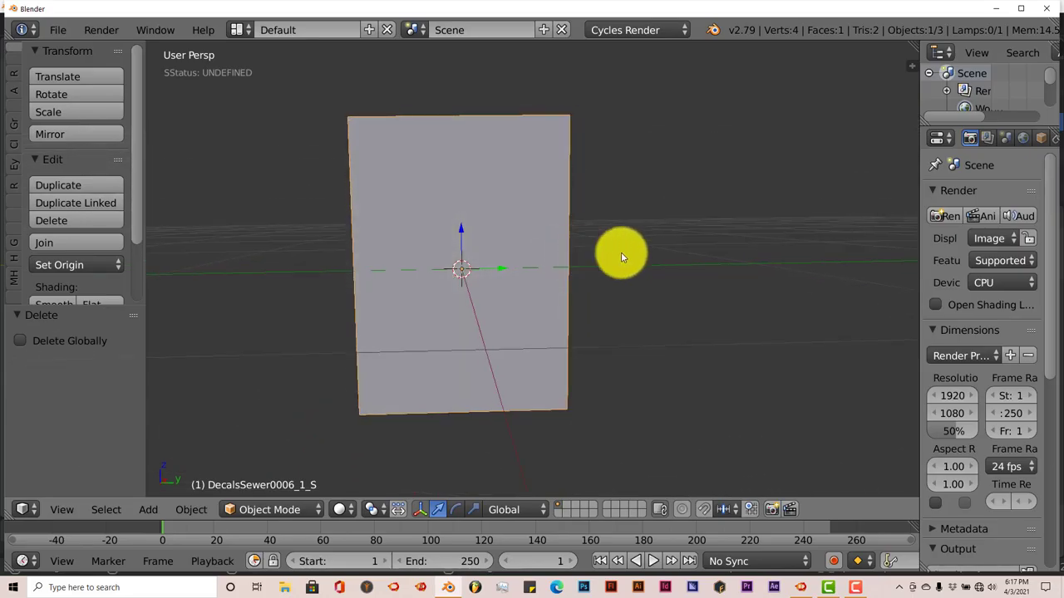
{"action": "left_click", "coordinate": [1020, 280]}
{"action": "left_click", "coordinate": [1009, 243]}
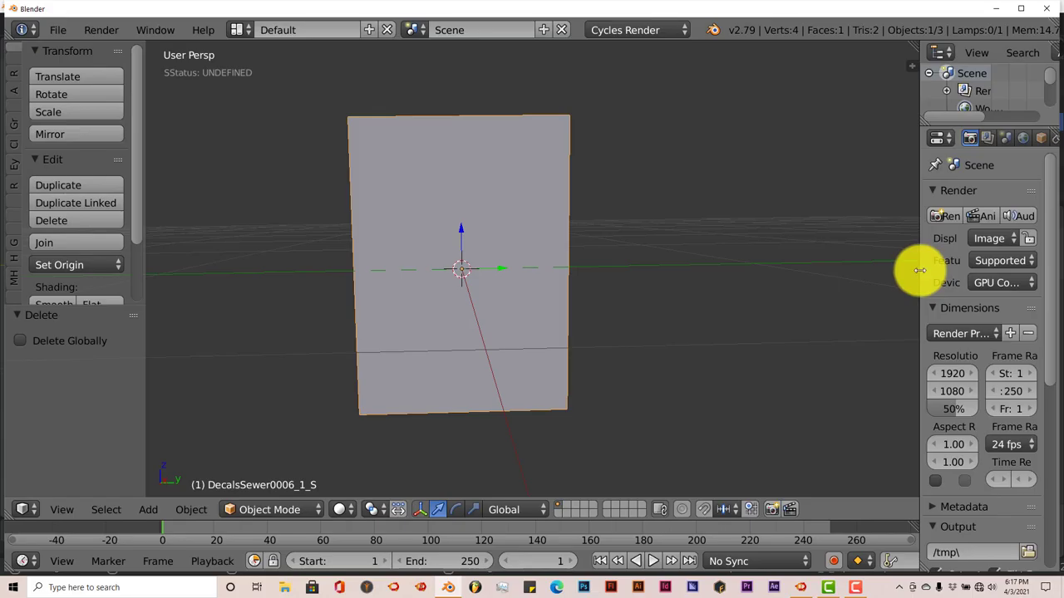
{"action": "left_click_drag", "start_coordinate": [917, 269], "coordinate": [886, 269]}
{"action": "left_click", "coordinate": [679, 29]}
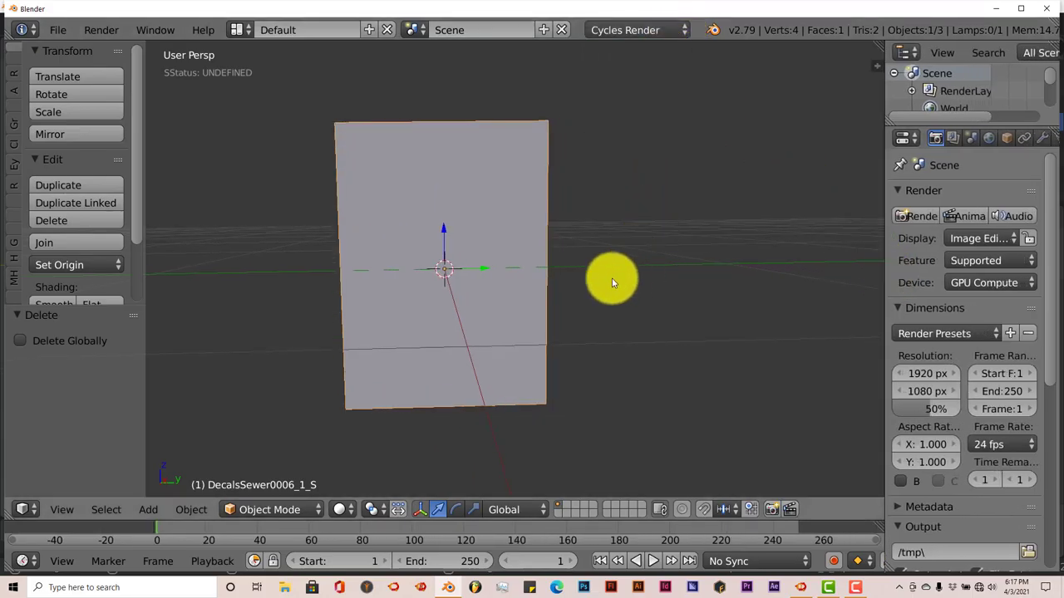
{"action": "middle_click_drag", "start_coordinate": [613, 280], "coordinate": [582, 300]}
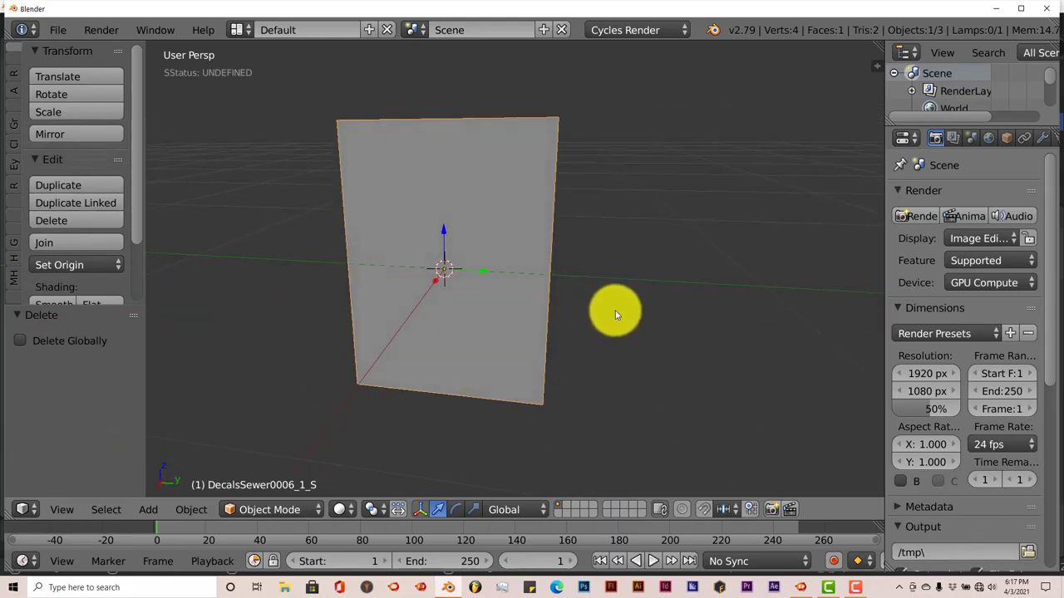
- Quit Blender 2.79 without saving and orbit the 2.9 view to face the decal plane
{"action": "left_click", "coordinate": [1046, 9]}
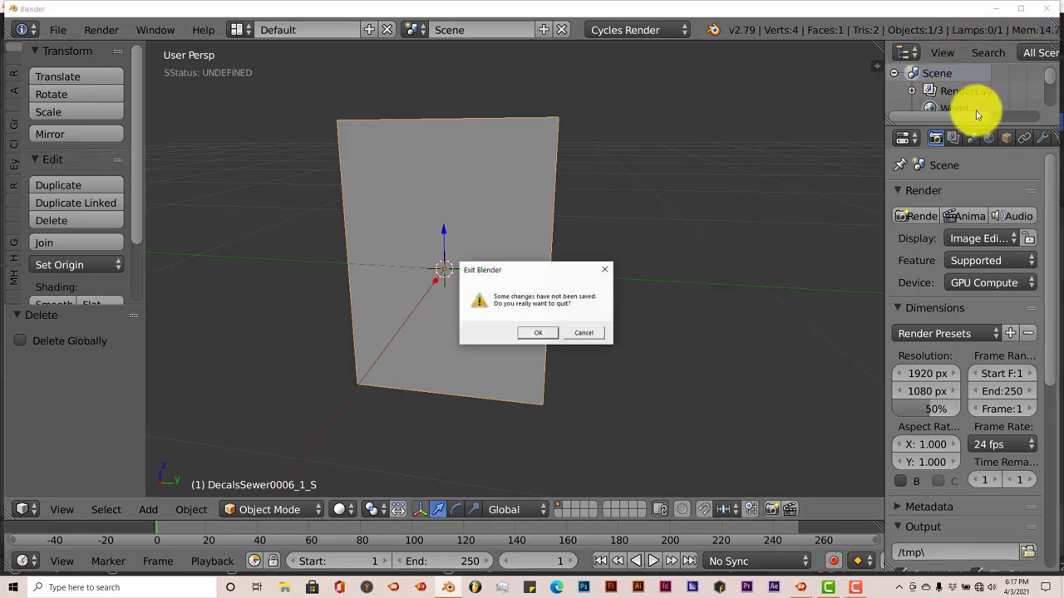
{"action": "left_click", "coordinate": [547, 334]}
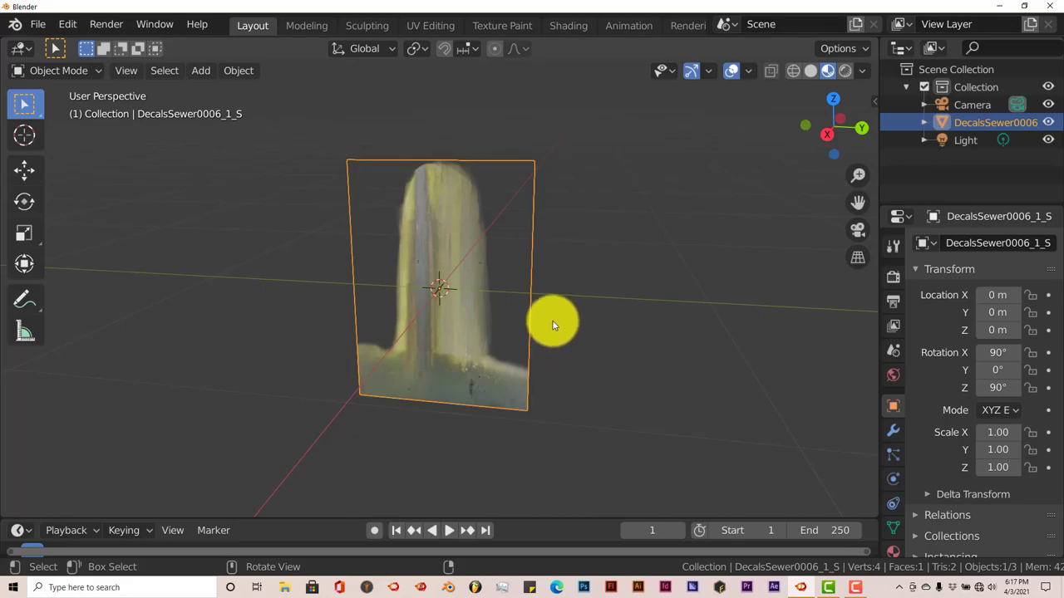
{"action": "mouse_move", "coordinate": [554, 321]}
{"action": "middle_mouse_down"}
{"action": "mouse_move", "coordinate": [539, 315]}
{"action": "mouse_move", "coordinate": [540, 326]}
{"action": "middle_mouse_up"}
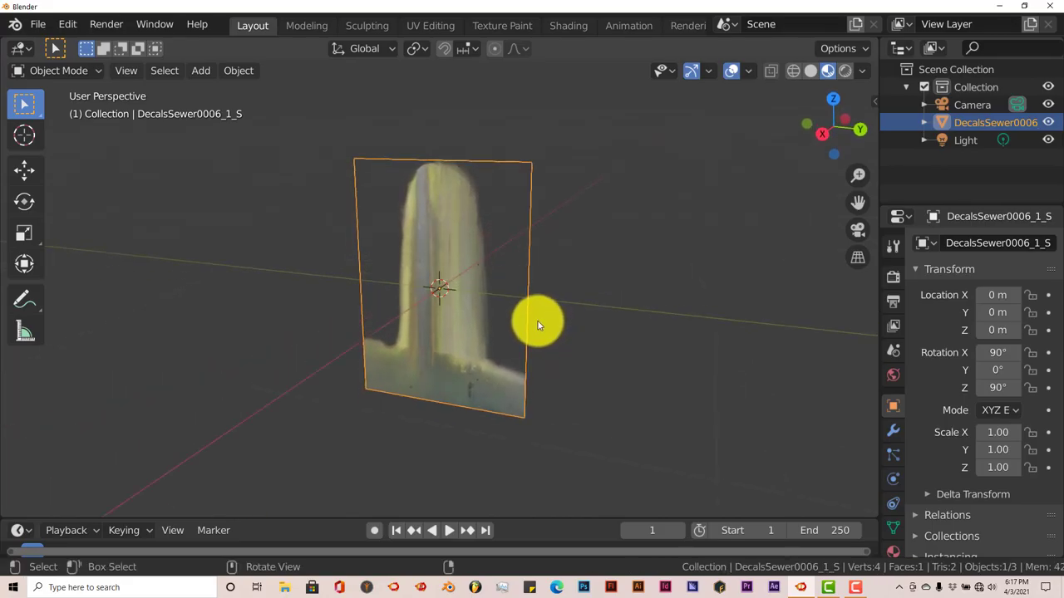
{"action": "middle_click_drag", "start_coordinate": [537, 325], "coordinate": [488, 325]}
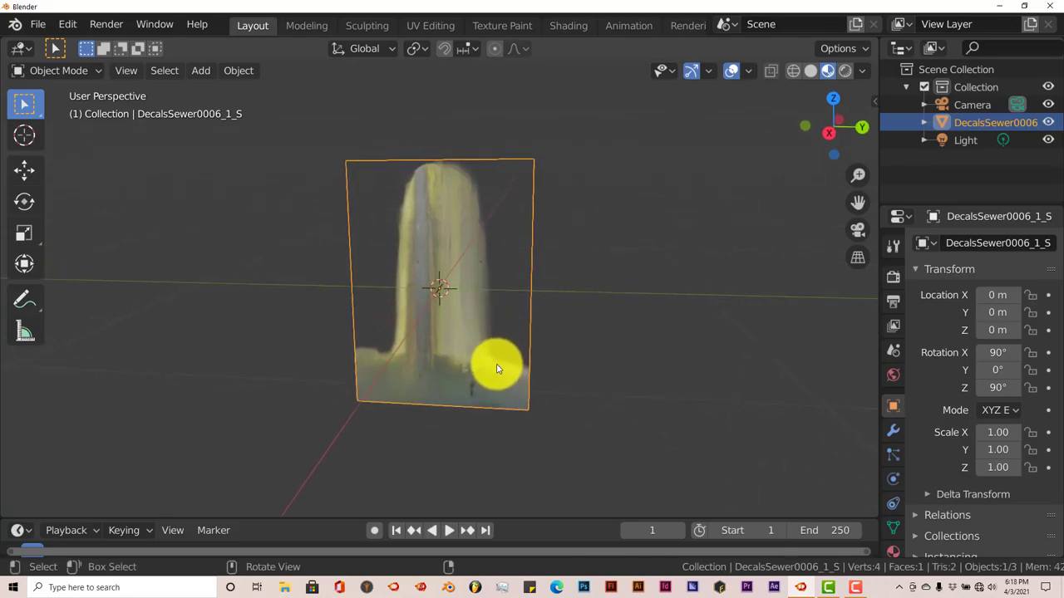